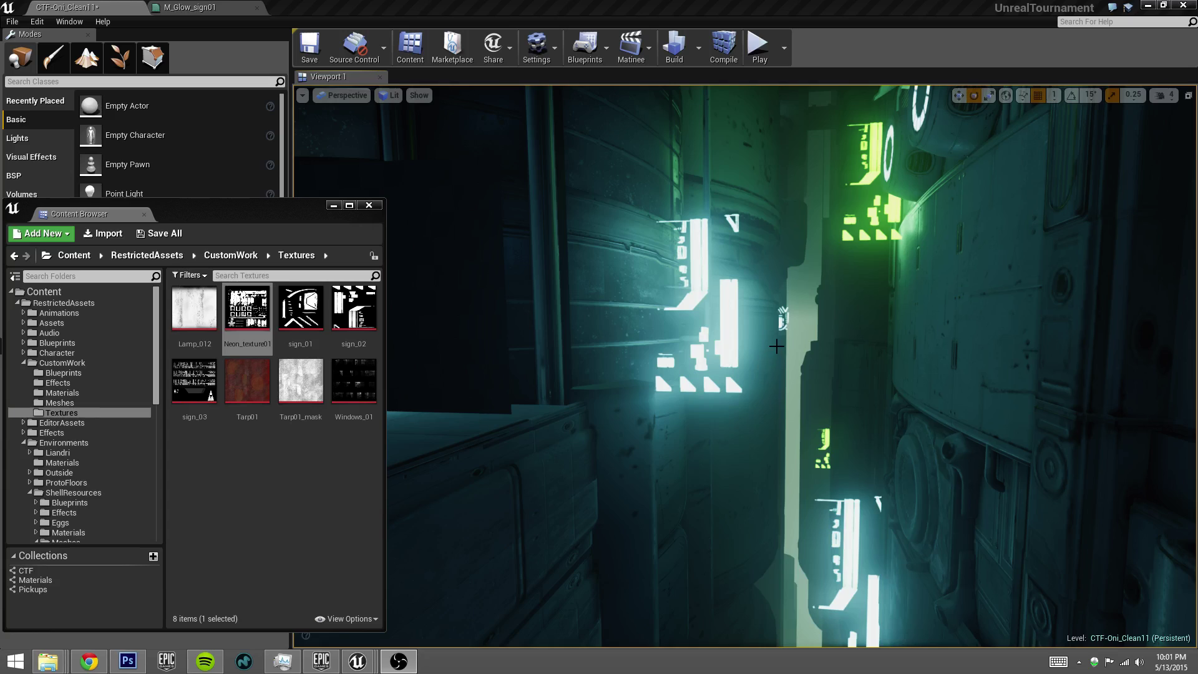
right_click_drag(776, 346, 742, 281)
right_click_drag(662, 330, 709, 315)
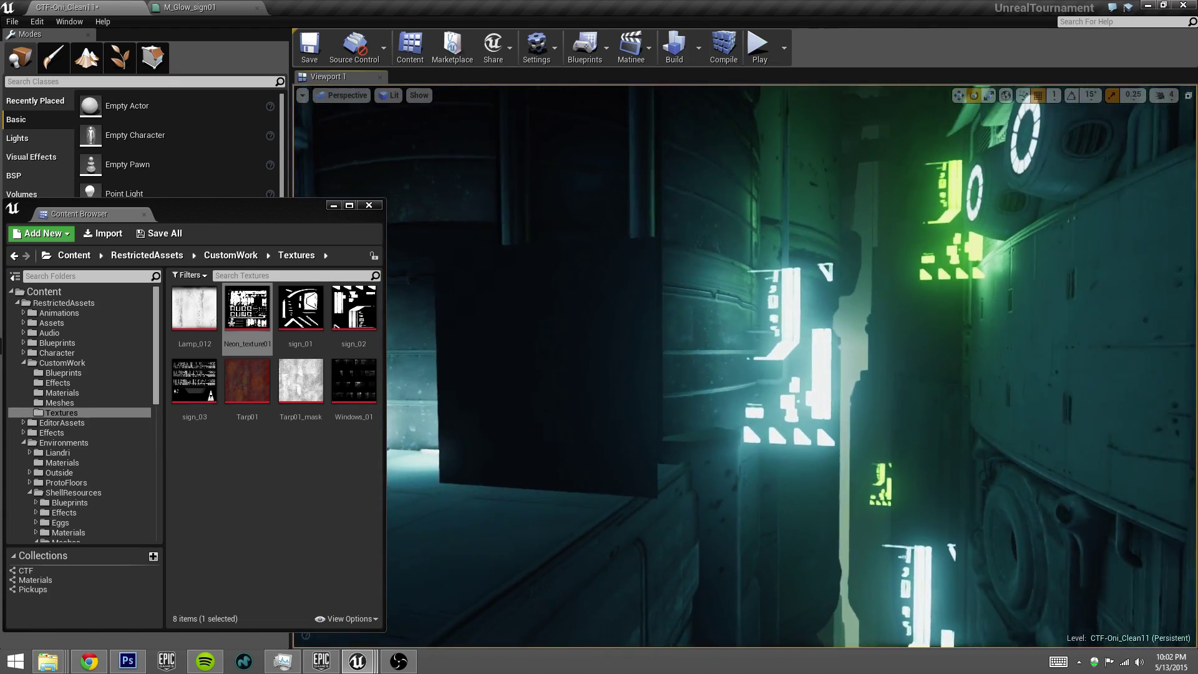
right_click_drag(595, 333, 847, 345)
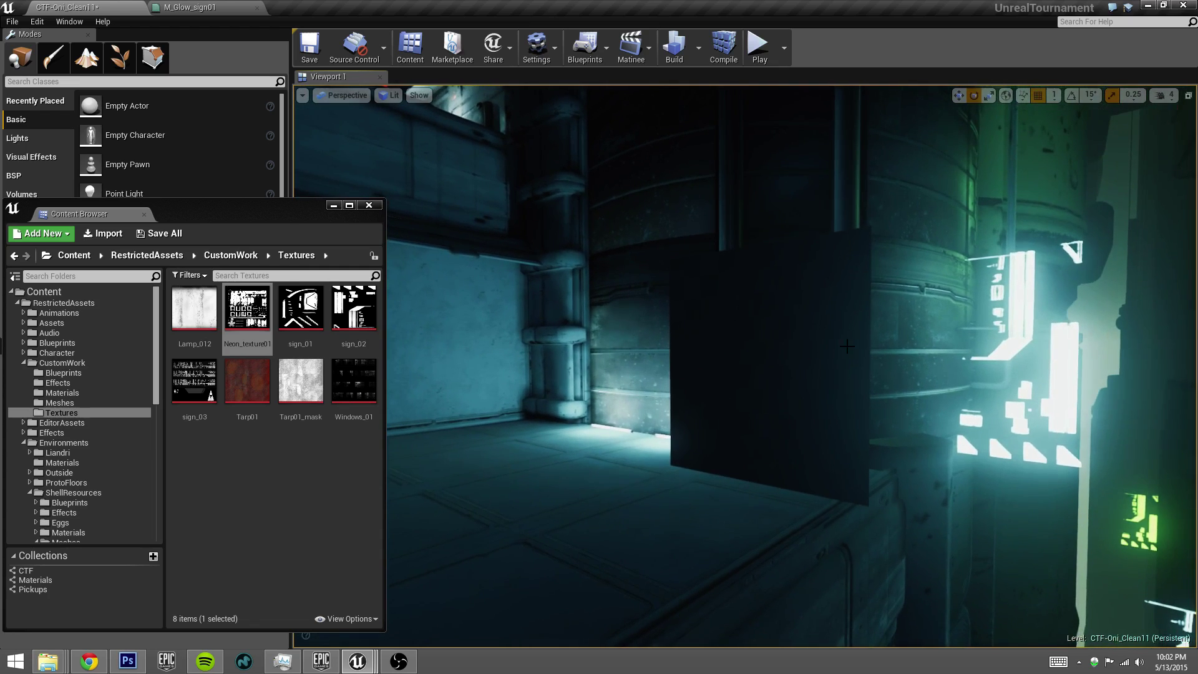
Switch to Photoshop, add a new layer above Layer 1 in Neon_texture01.psd and make white the foreground colour.
left_click(138, 666)
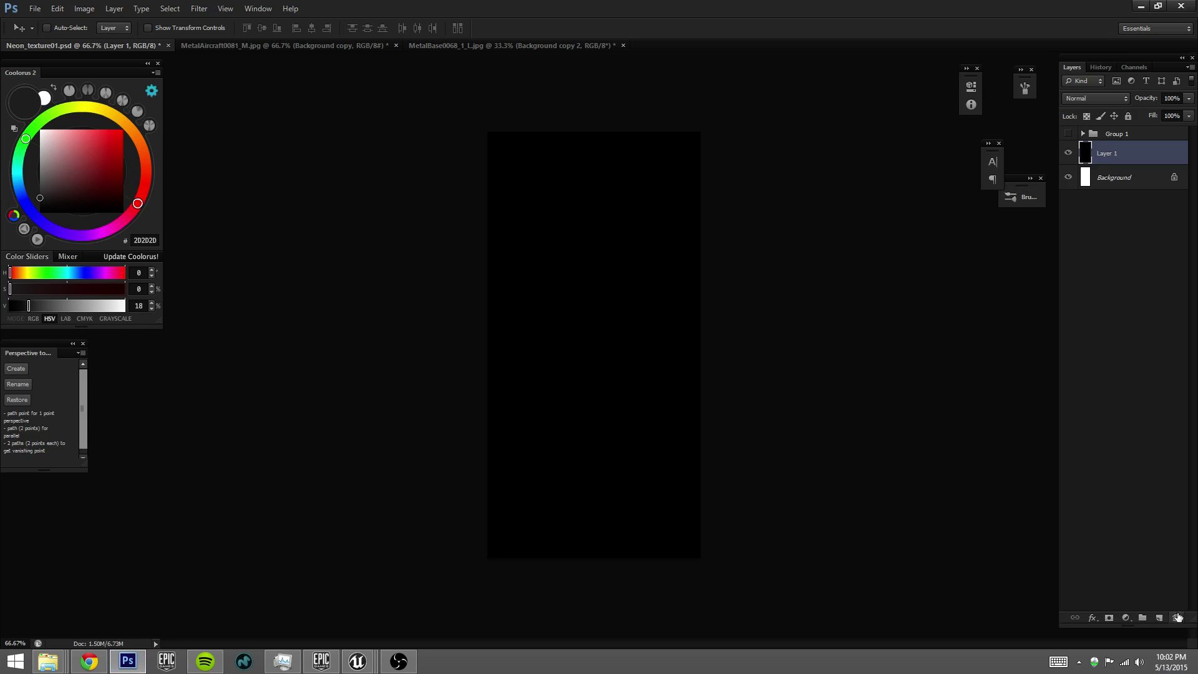
left_click(1160, 617)
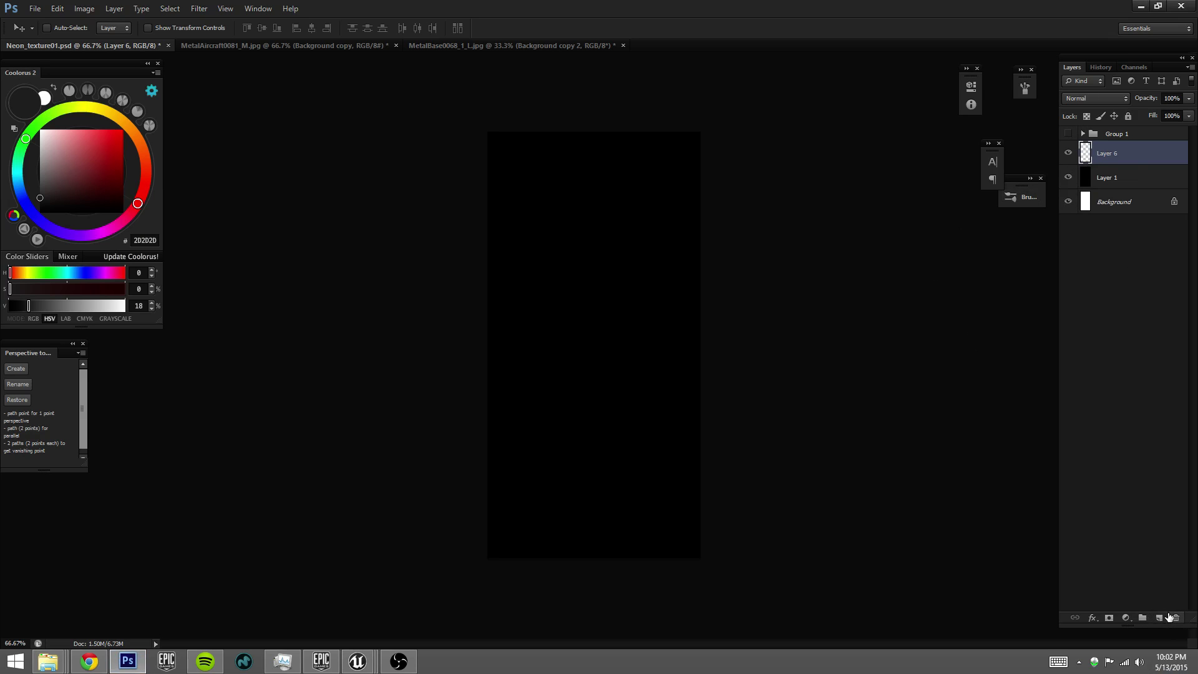
key("x")
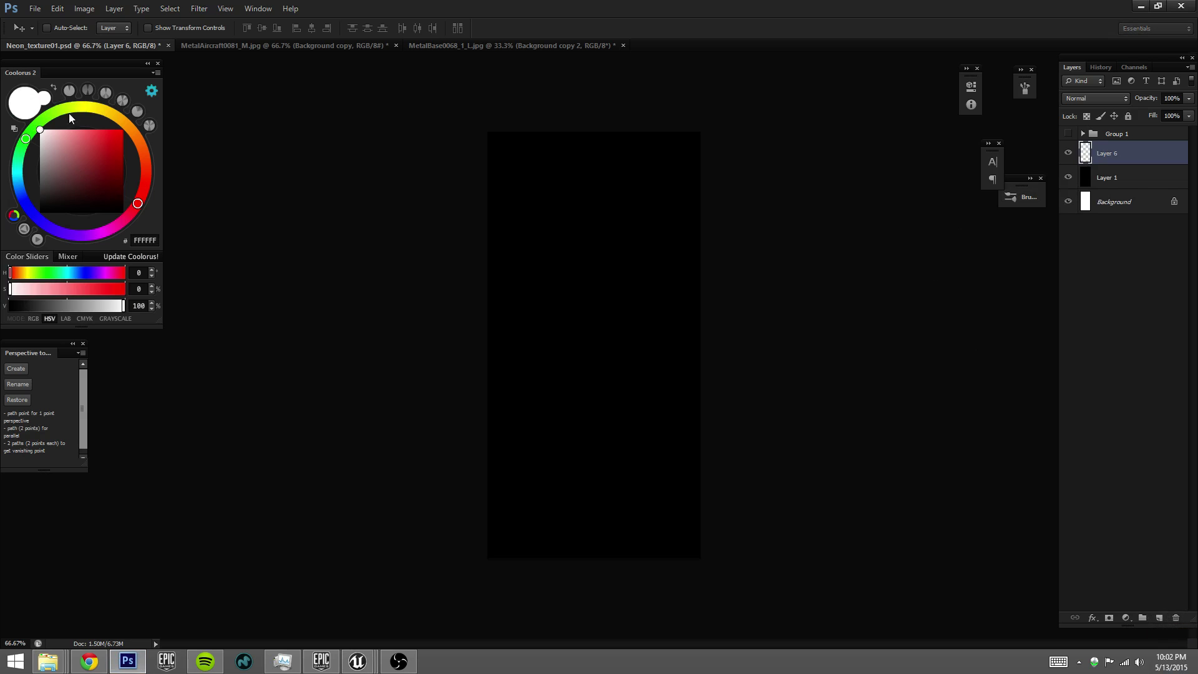
Paint rough white strokes on the upper part of the new layer, trying several textured brush presets.
key("b")
mouse_move(664, 177)
left_mouse_down()
mouse_move(550, 180)
mouse_move(552, 306)
mouse_move(656, 180)
mouse_move(549, 306)
left_mouse_up()
right_click(549, 306)
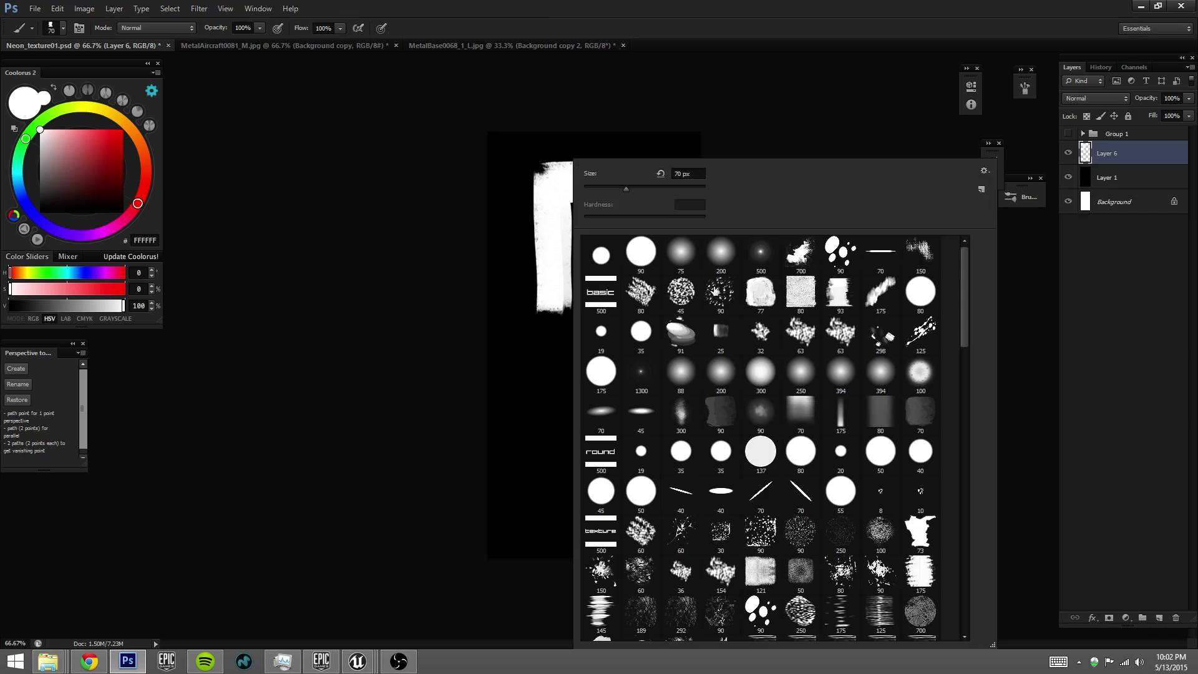
mouse_move(557, 215)
left_mouse_down()
mouse_move(569, 199)
mouse_move(530, 337)
mouse_move(562, 346)
left_mouse_up()
right_click(562, 203)
left_click(792, 500)
left_click(531, 182)
mouse_move(618, 222)
left_mouse_down()
mouse_move(618, 325)
mouse_move(646, 231)
mouse_move(613, 295)
left_mouse_up()
left_click_drag(652, 377, 565, 386)
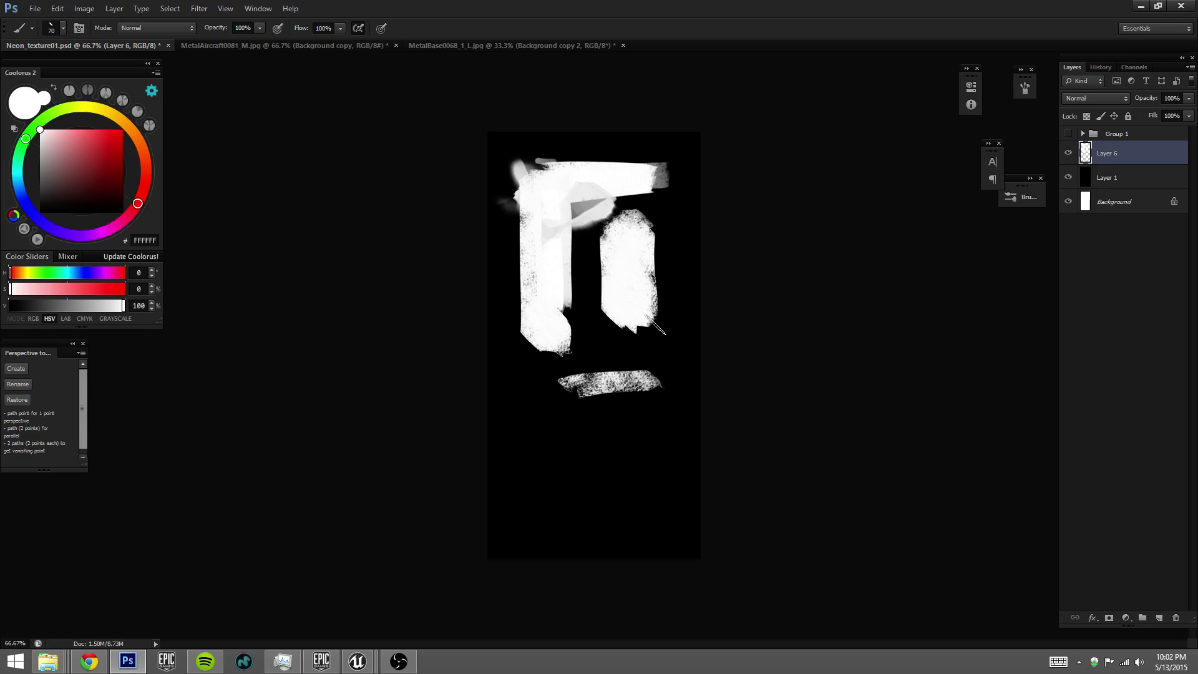
Hide the painted Layer 6 and show Group 1 with the finished AUGS GUNS sign artwork.
key("v")
left_click(1069, 155)
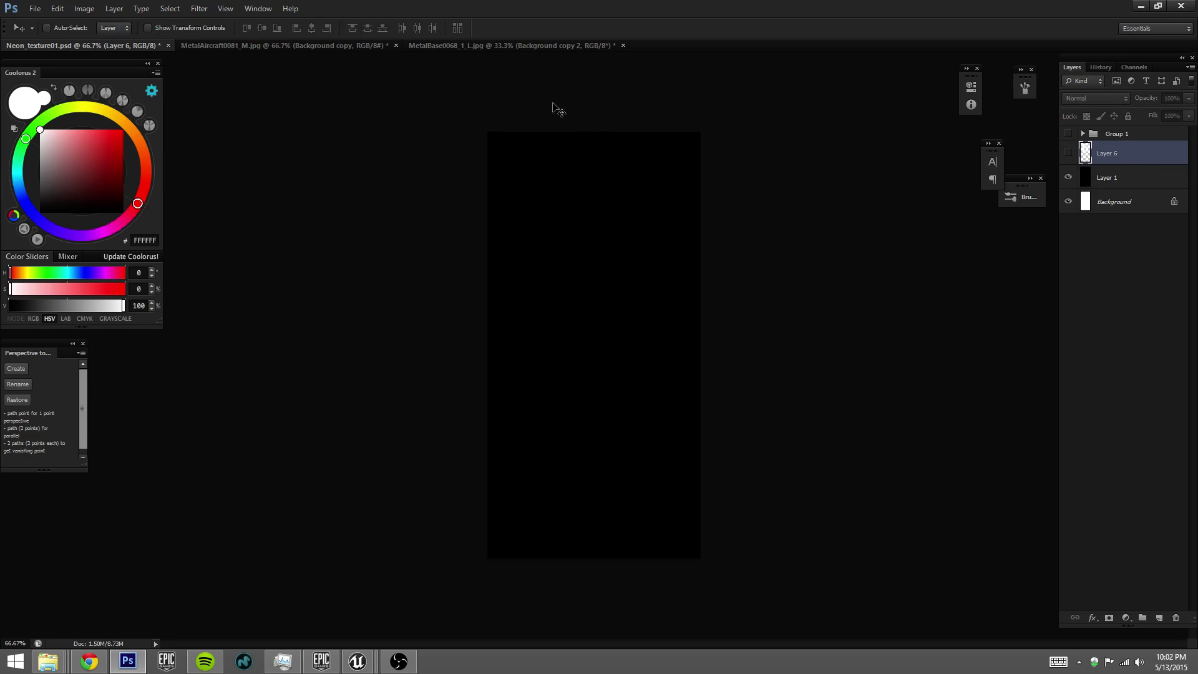
left_click(1069, 134)
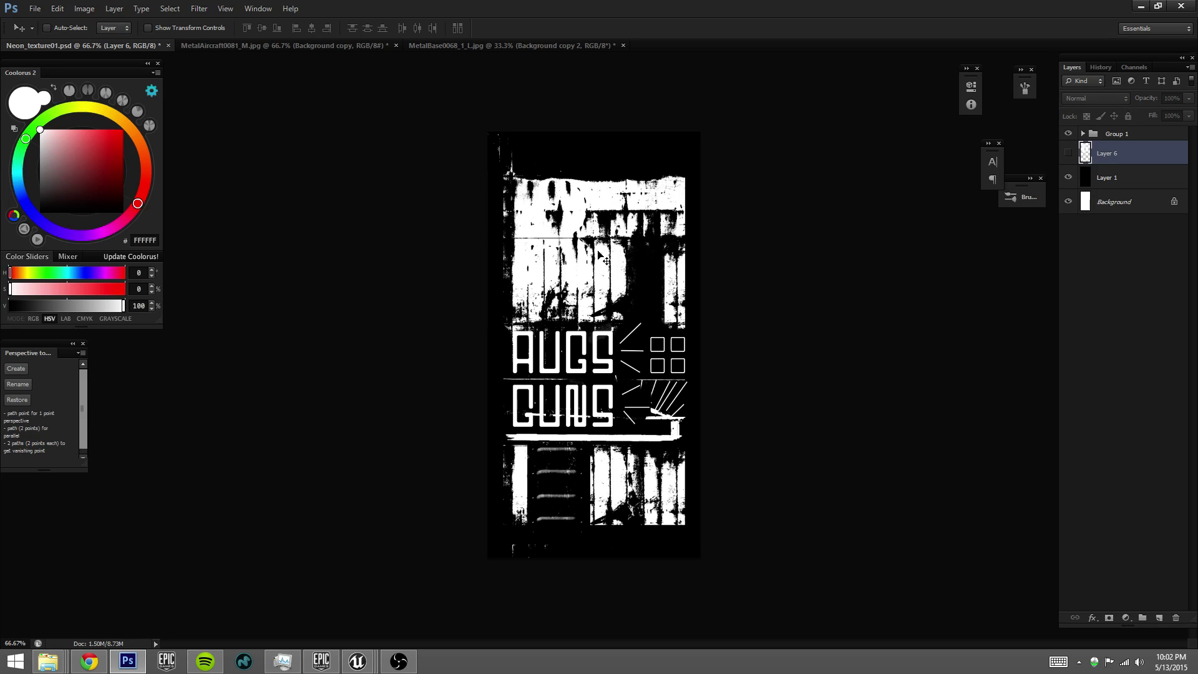
Examine the MetalBase0068_1_L.jpg source photo and compare it with the Neon_texture01.psd artwork.
left_click(568, 48)
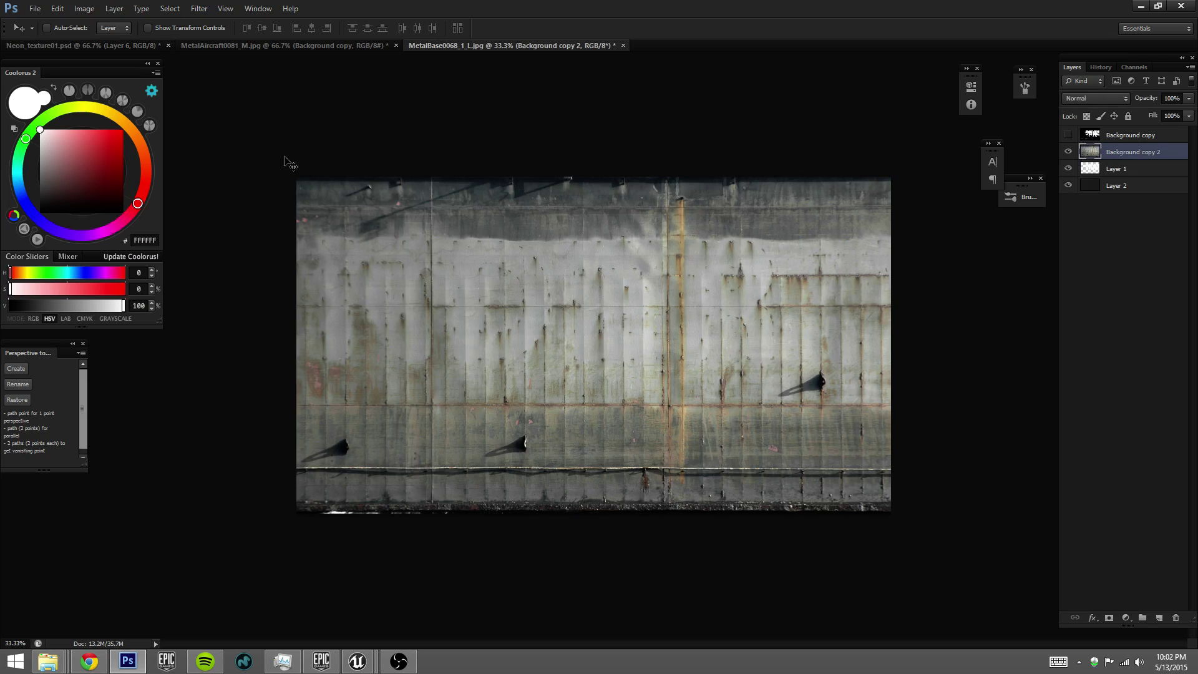
left_click(144, 44)
left_click(467, 47)
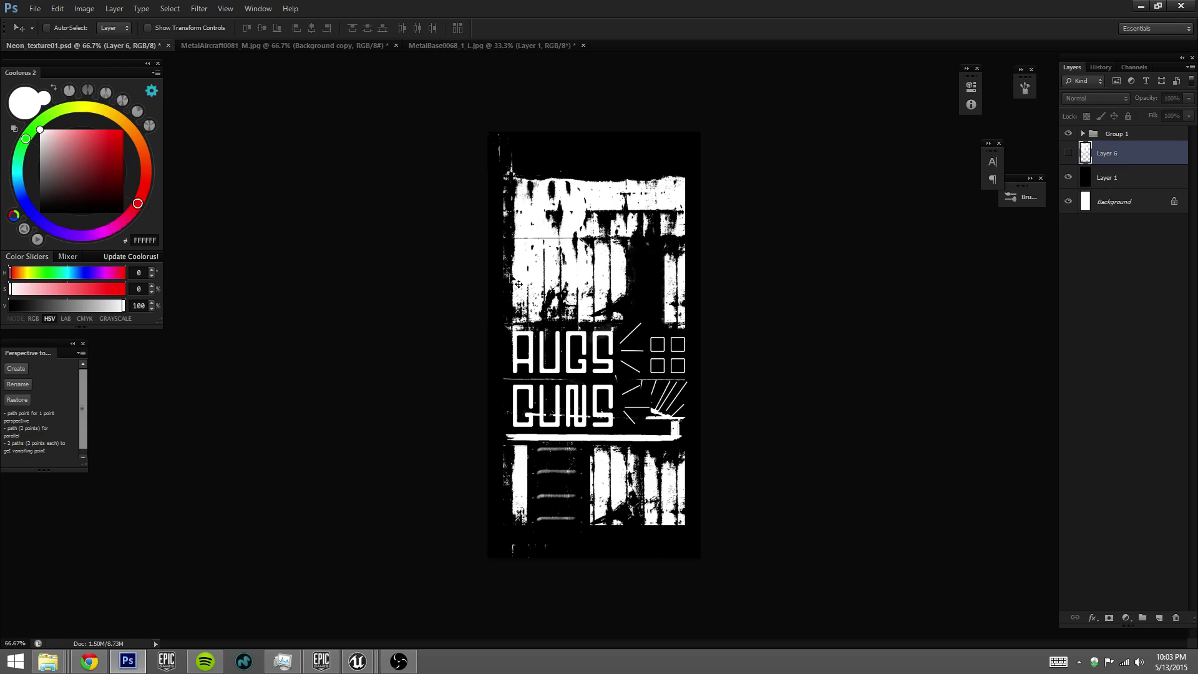
key("m")
left_click_drag(686, 178, 505, 323)
key("v")
left_click(505, 324)
key("ctrl+d")
Save the artwork as a 24 bits/pixel Targa copy named Neon_texture01.tga in the okeo folder, replacing the existing file.
left_click(33, 9)
left_click(66, 156)
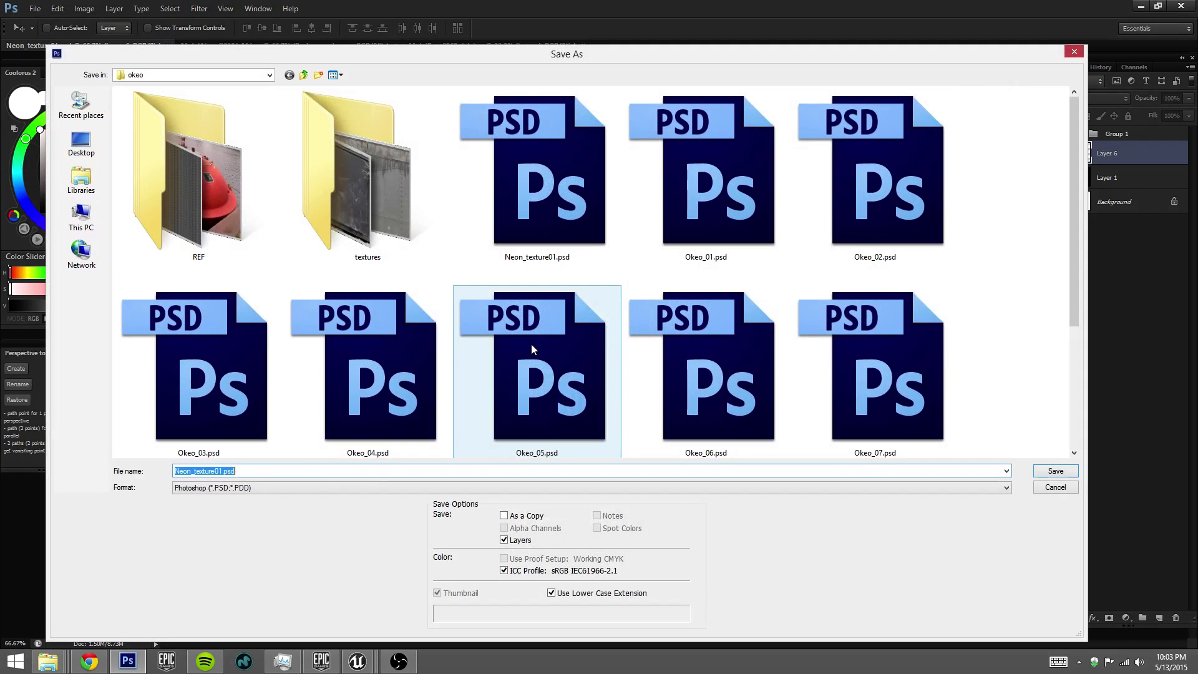
left_click(345, 487)
scroll(321, 624, "down", 1)
left_click(350, 643)
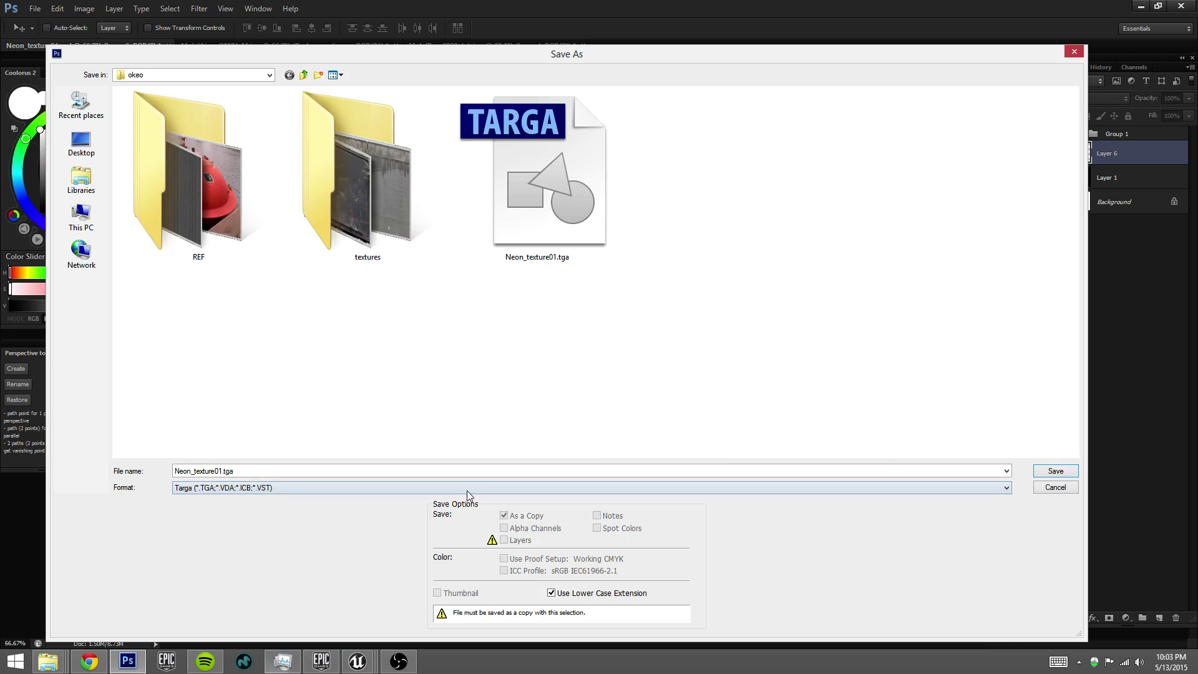
left_click(569, 220)
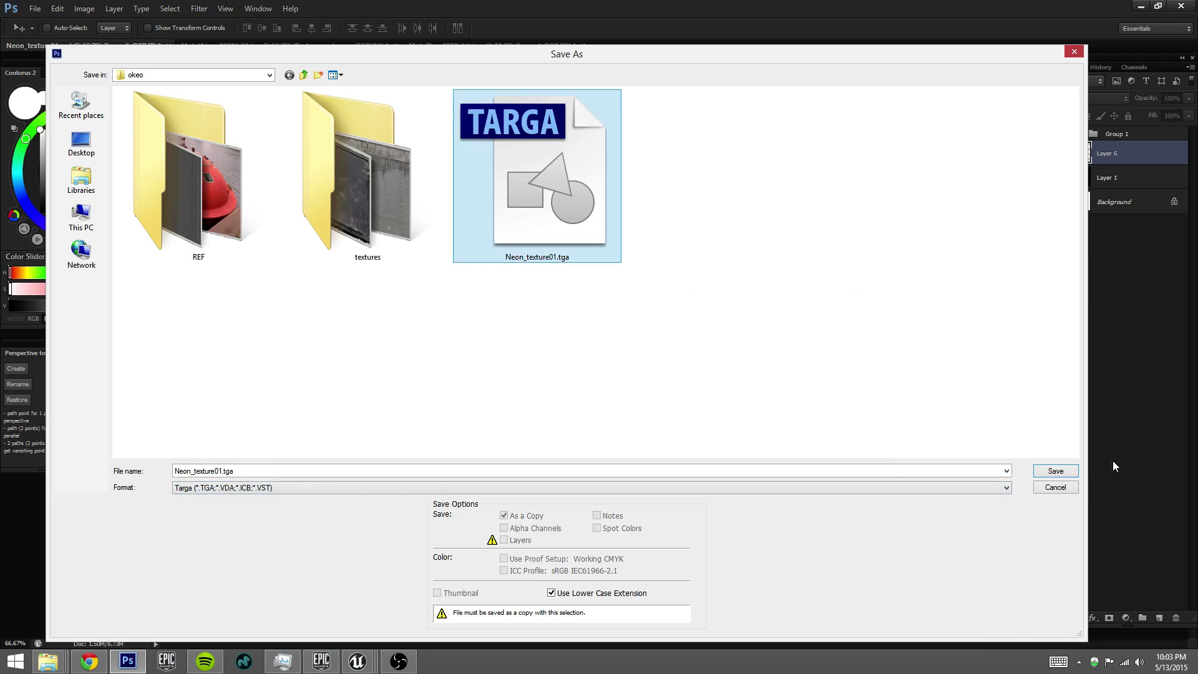
left_click(1075, 468)
left_click(583, 246)
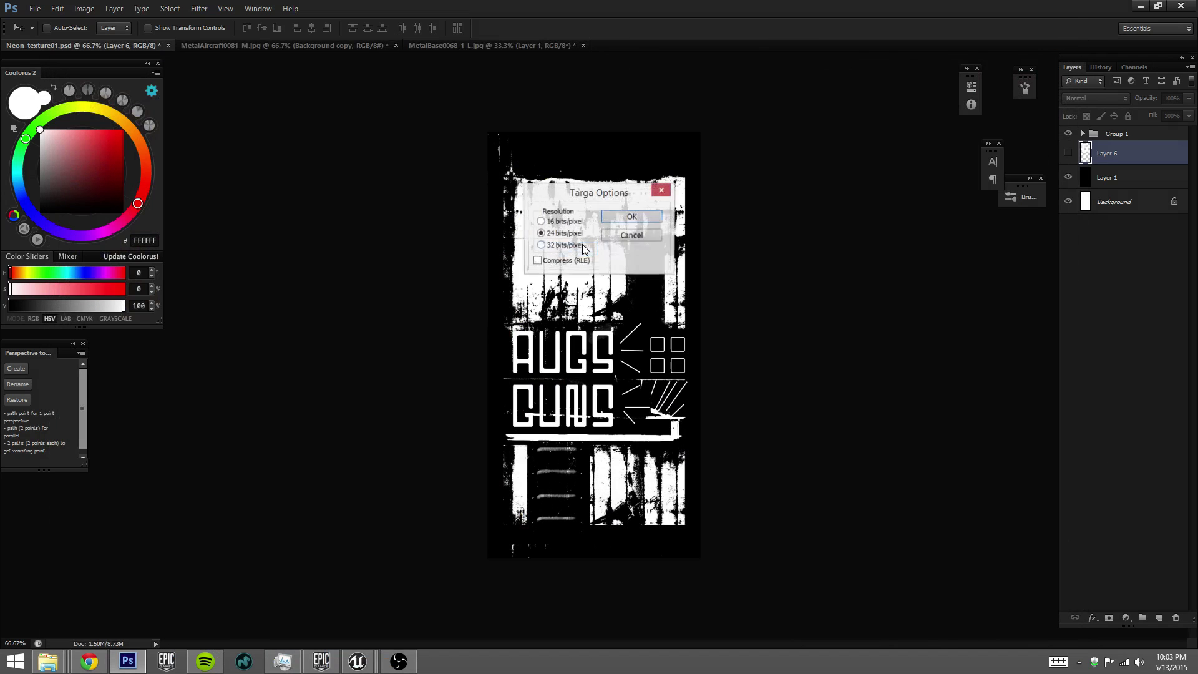
left_click(618, 219)
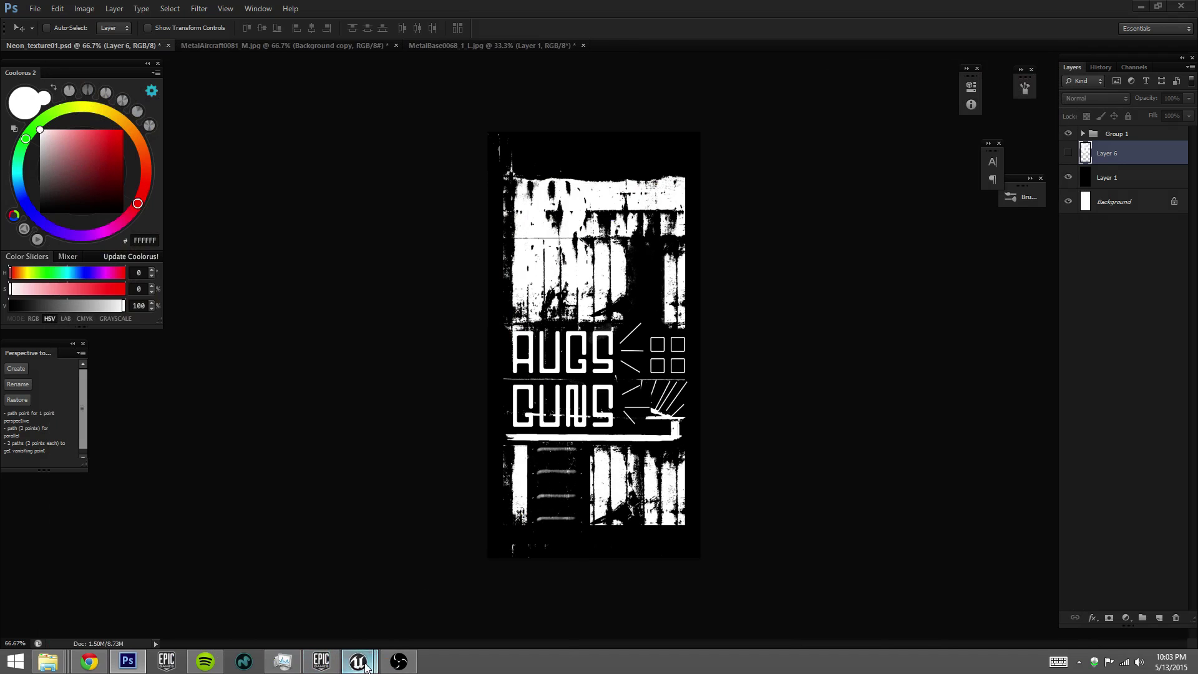
Switch to Unreal Editor and bring up the M_Glow_sign01 material graph.
mouse_move(359, 663)
left_click(374, 593)
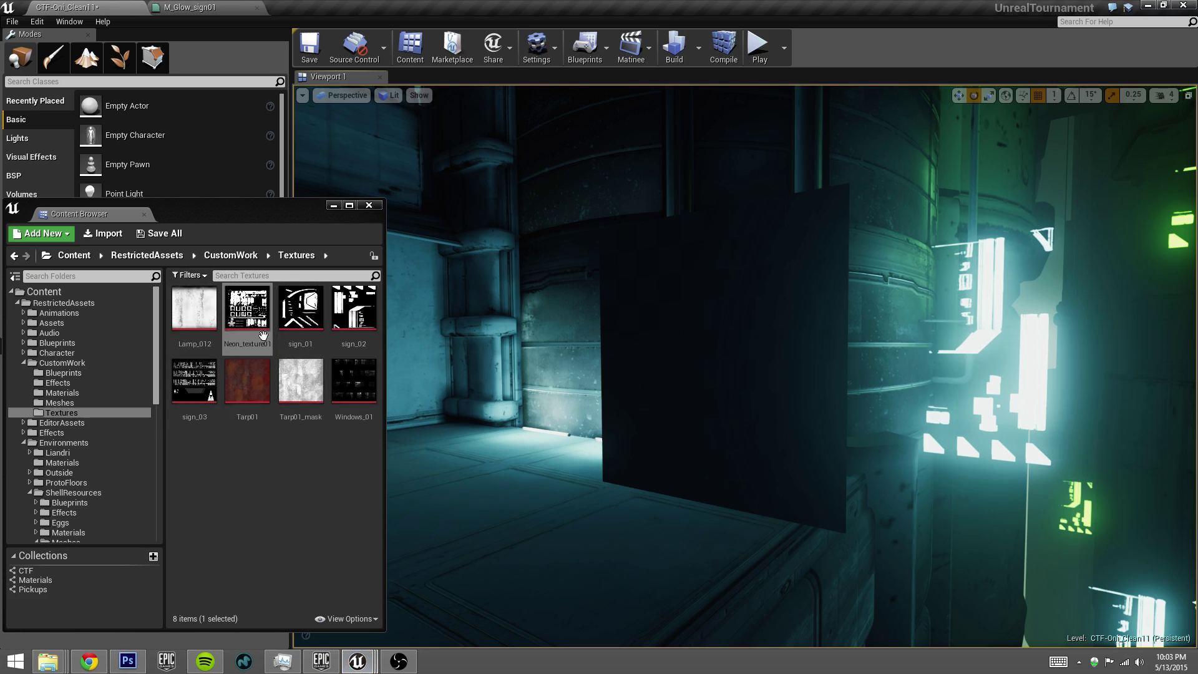
left_click(265, 457)
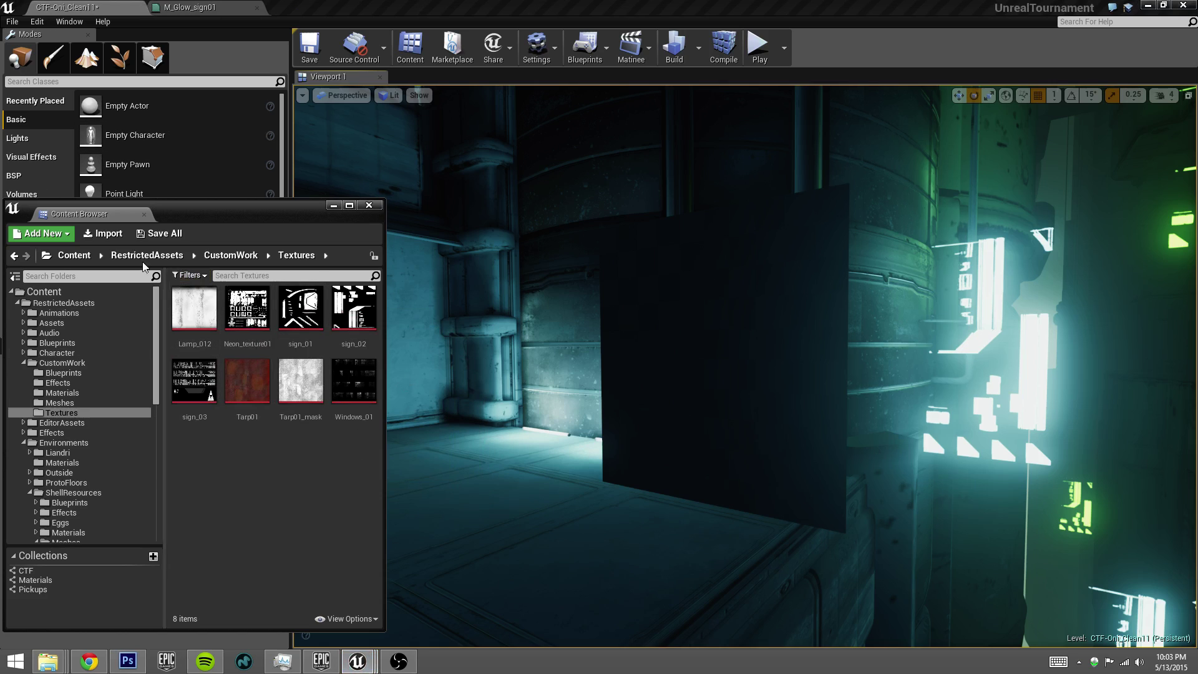
left_click(224, 8)
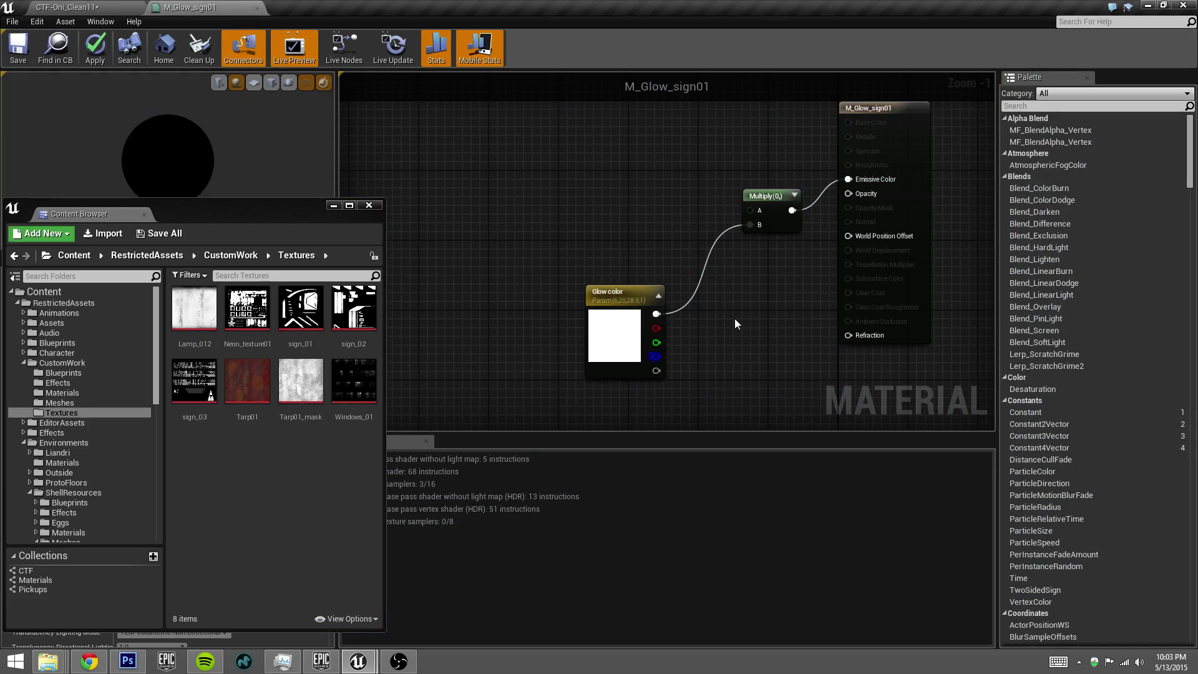
Add the Neon_texture01 texture to the material graph as a Texture Sample above the Glow color node.
right_click_drag(689, 182, 589, 225)
left_click_drag(281, 213, 270, 250)
right_click_drag(651, 233, 658, 243)
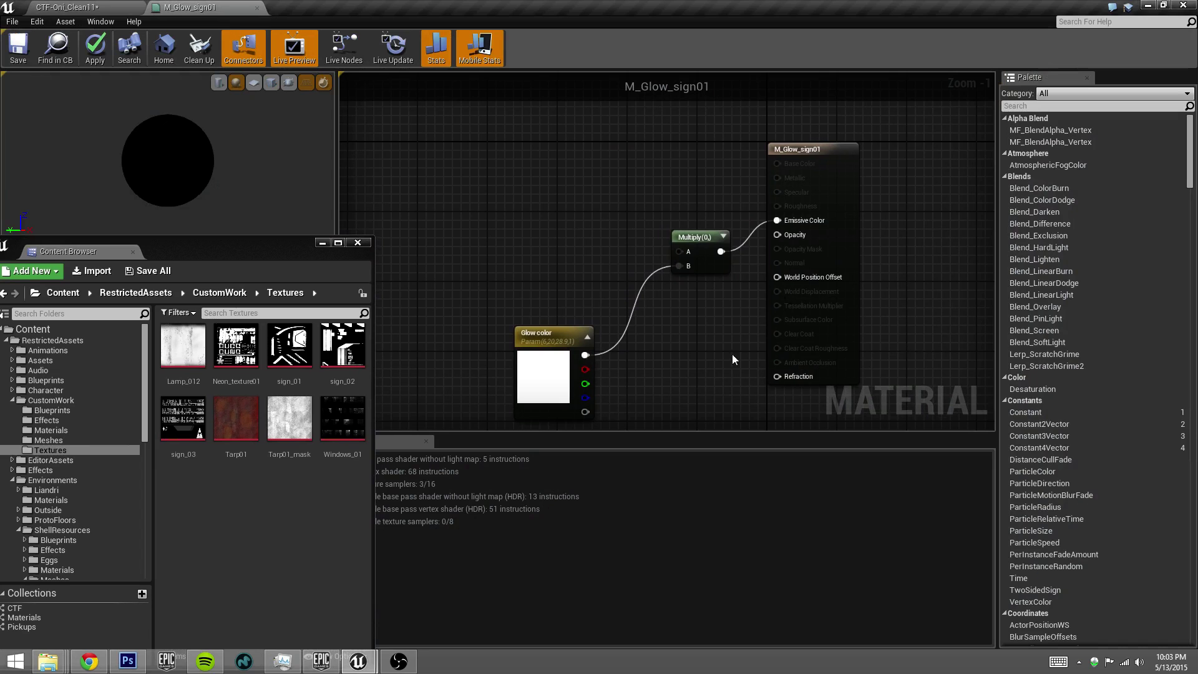
right_click_drag(481, 207, 488, 217)
left_click_drag(236, 347, 553, 178)
right_click_drag(503, 227, 446, 214)
left_click(324, 243)
left_click_drag(538, 185, 495, 166)
right_click_drag(508, 183, 490, 163)
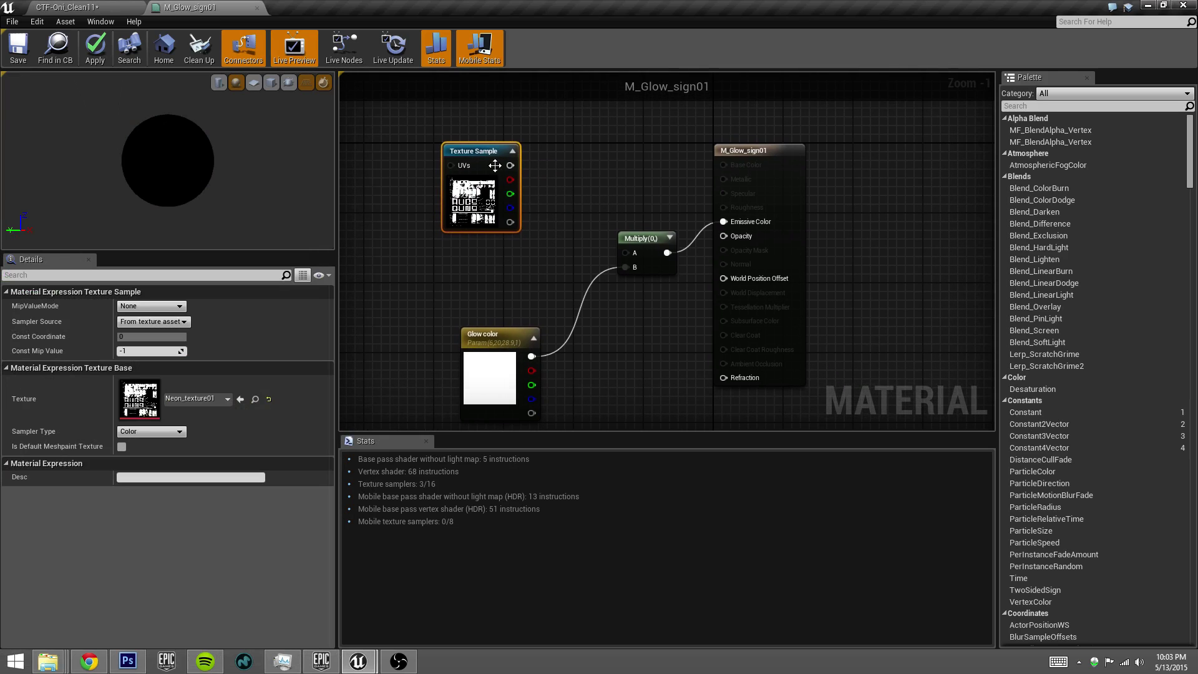
Connect the Texture Sample's main output to the Opacity input of M_Glow_sign01.
right_click_drag(480, 259, 491, 252)
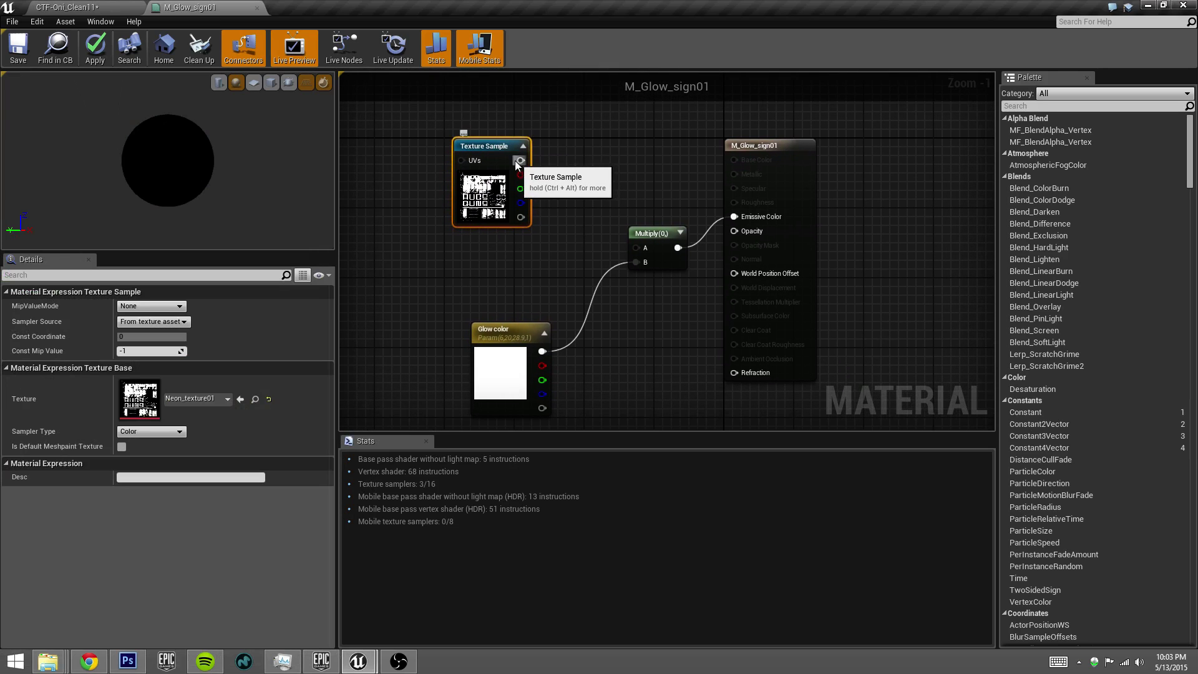
left_click_drag(521, 160, 735, 231)
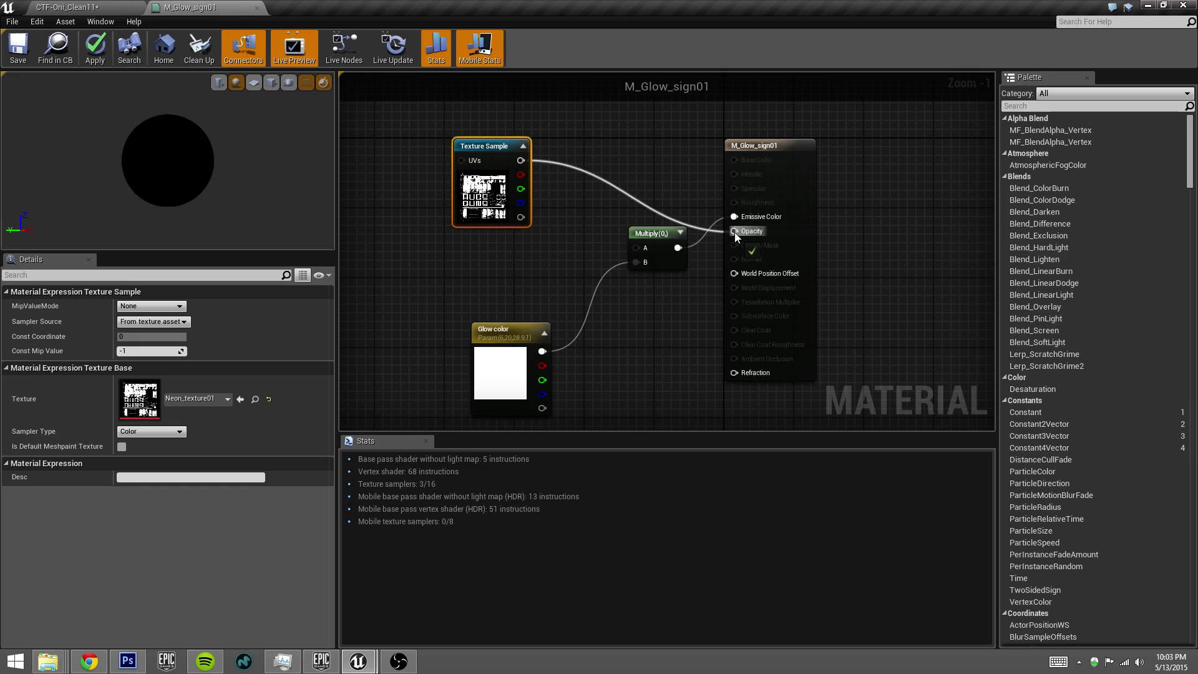
right_click(469, 303)
left_click(521, 260)
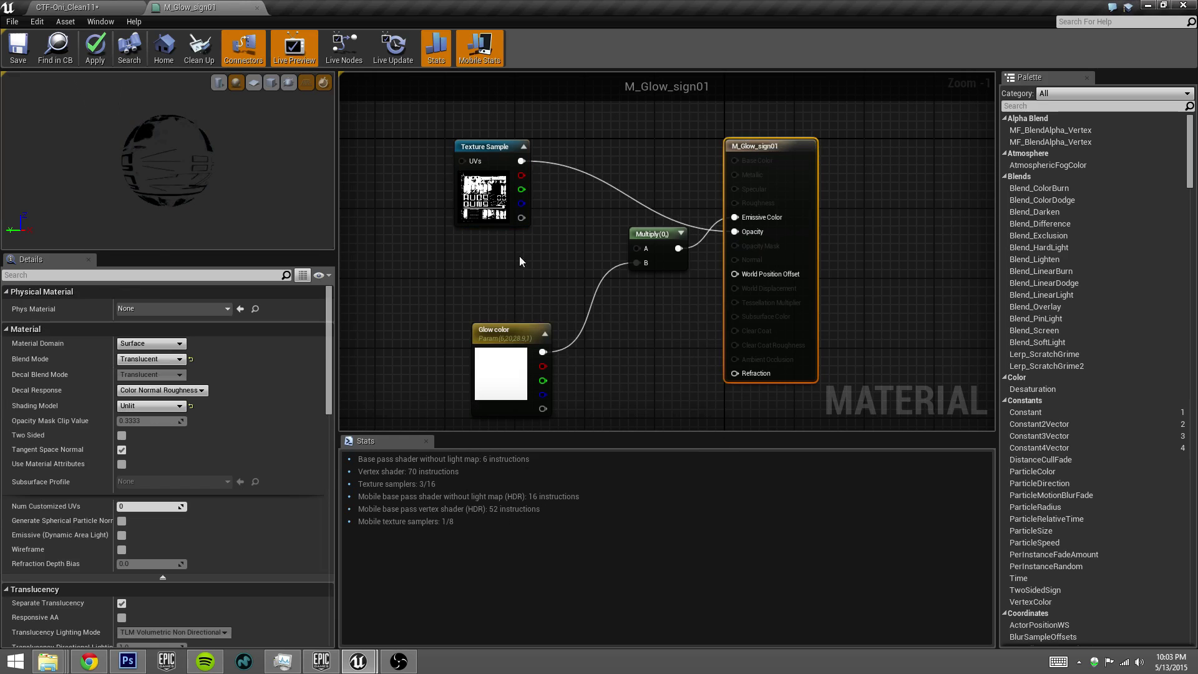
Check the material's available Blend Mode options.
left_click(155, 360)
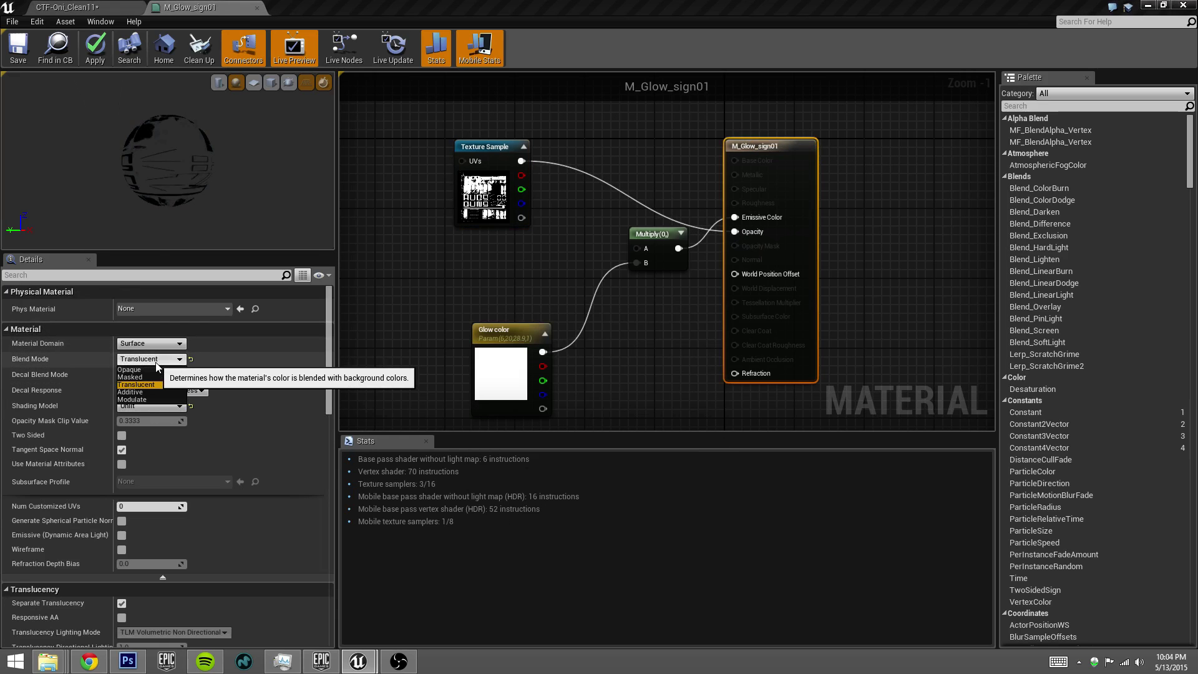
left_click(156, 362)
left_click(156, 362)
left_click(154, 362)
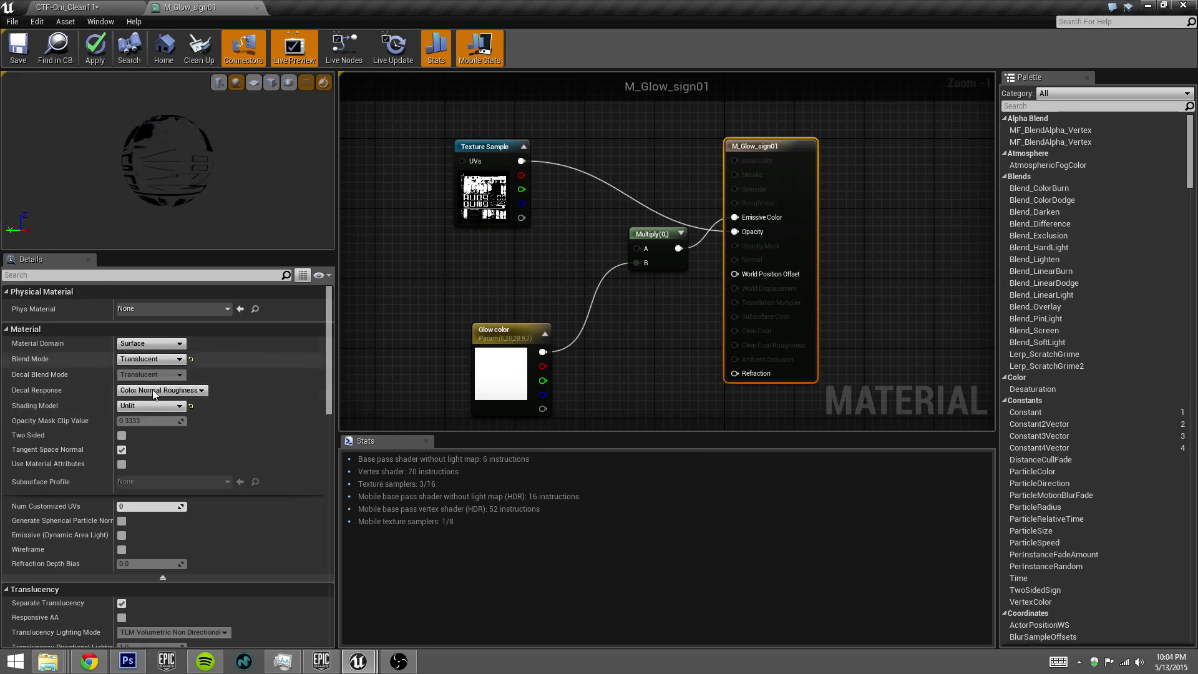
Move the Texture Sample node slightly down and connect its main output to input A of the Multiply node.
left_click_drag(508, 150, 509, 162)
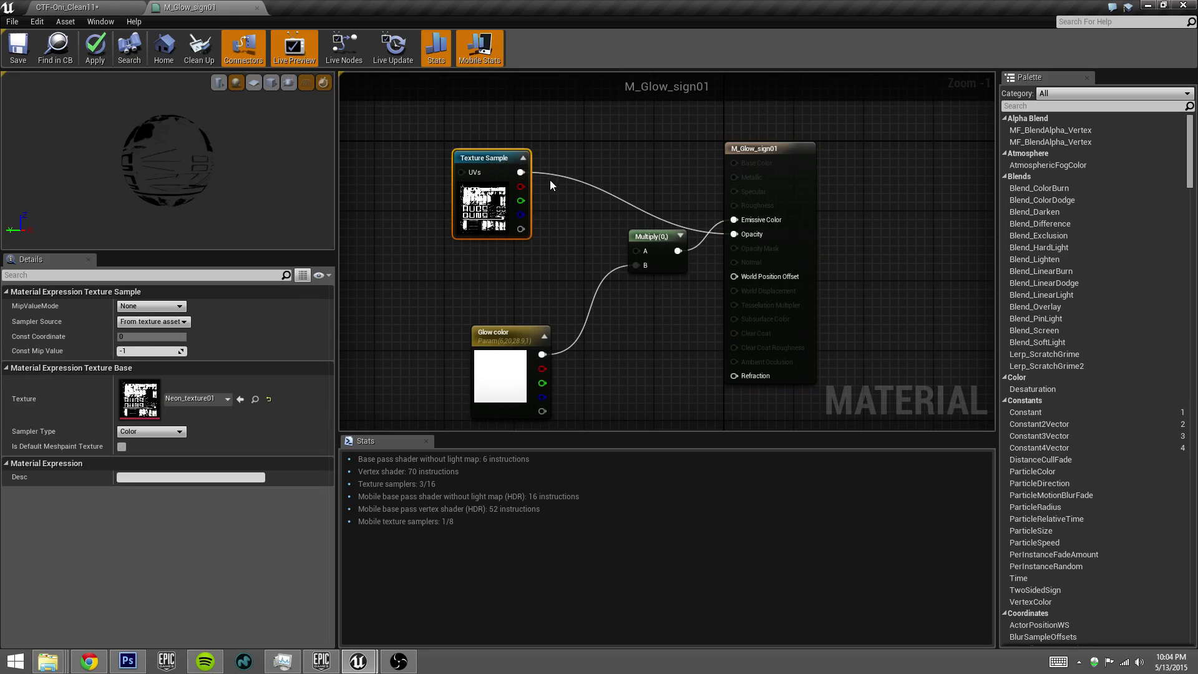
right_click(584, 156)
left_click(545, 149)
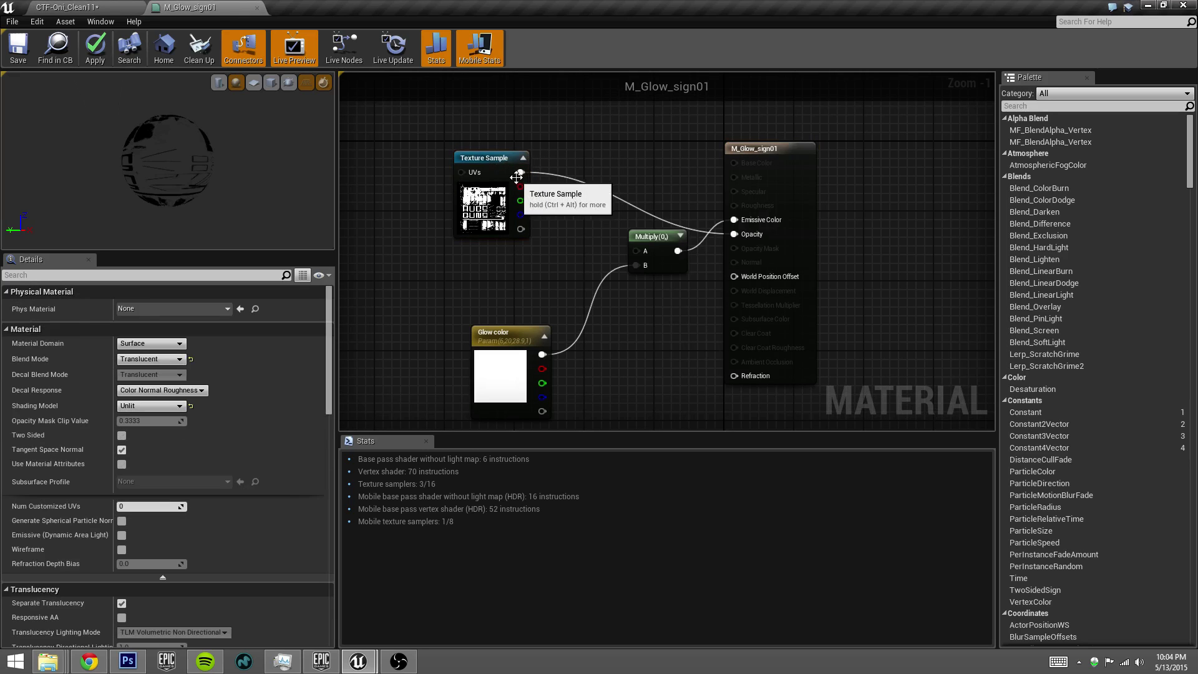
left_click_drag(521, 174, 636, 250)
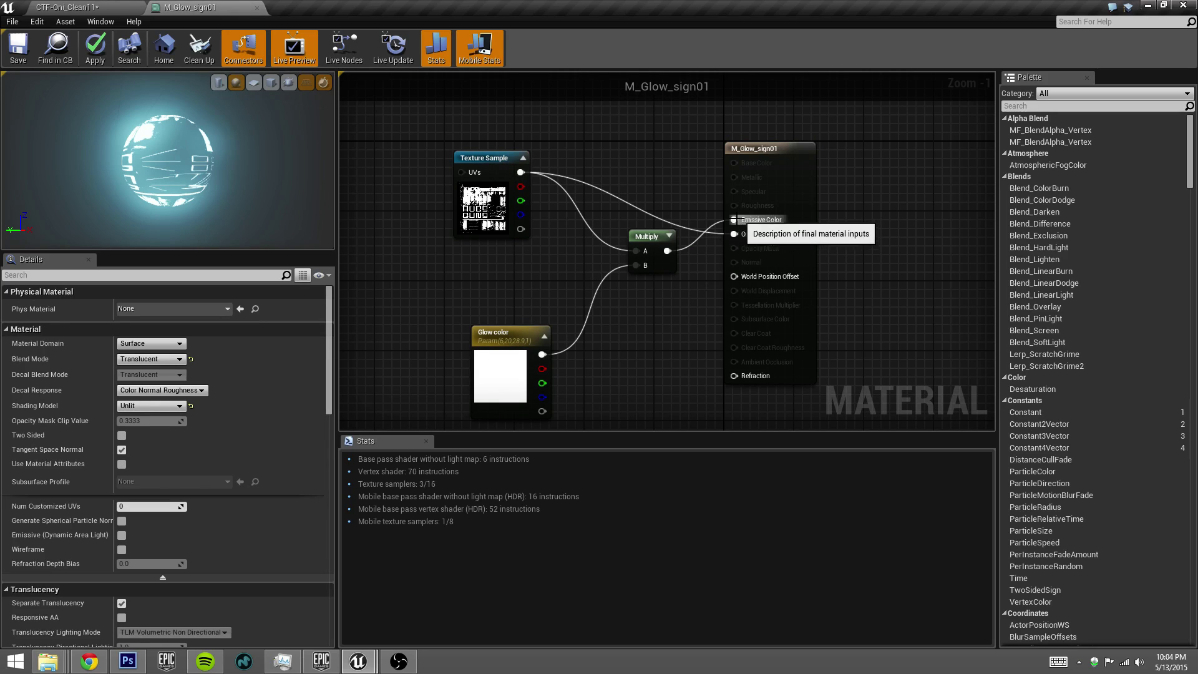
Set the Glow color parameter's default to a bright yellow-green with R 16.813, G 28.949 and B 5.783, and apply the material.
left_click(528, 332)
left_click(188, 305)
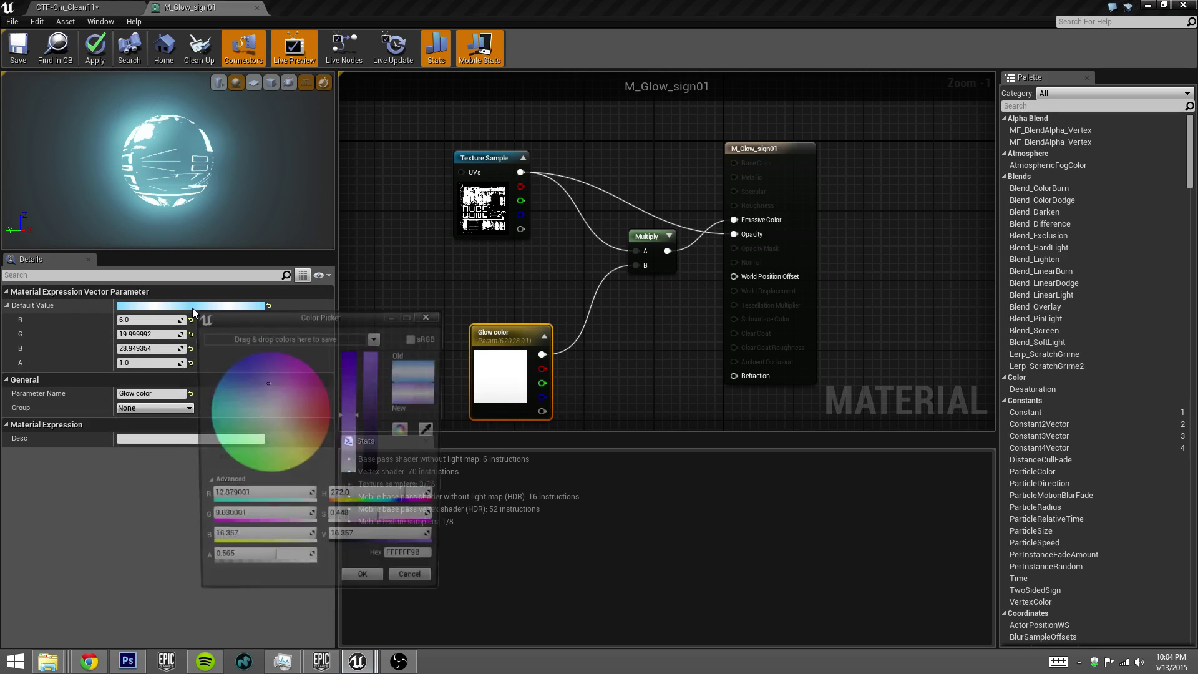
left_click_drag(335, 412, 330, 406)
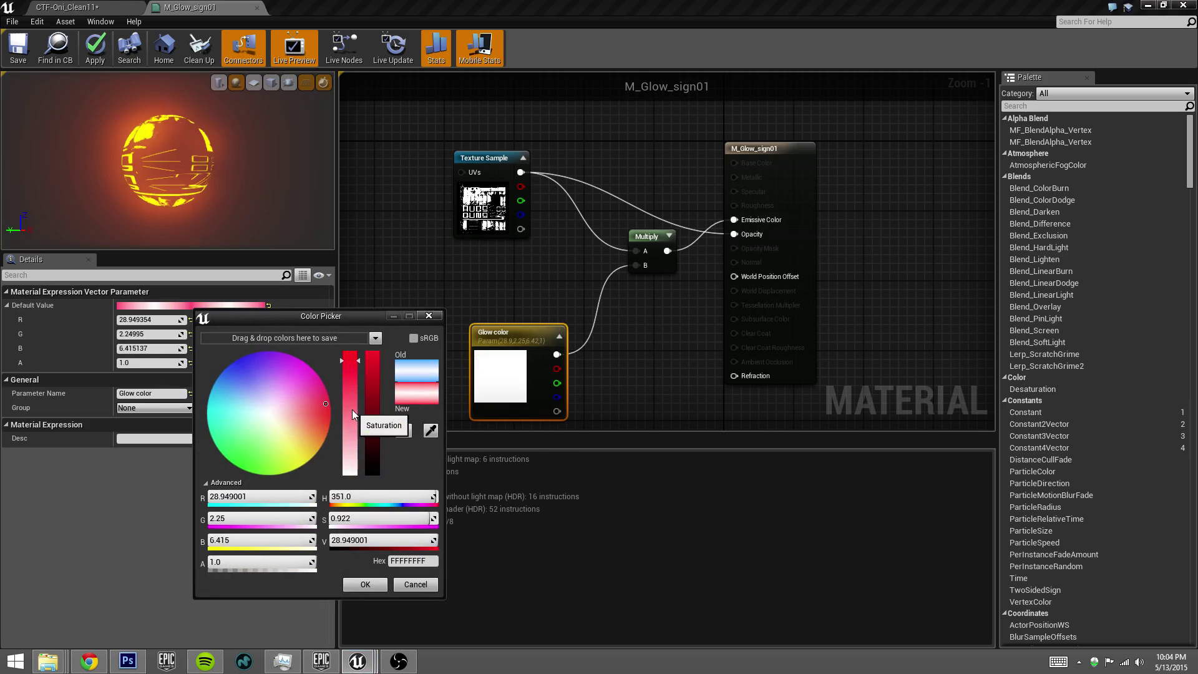
left_click(290, 362)
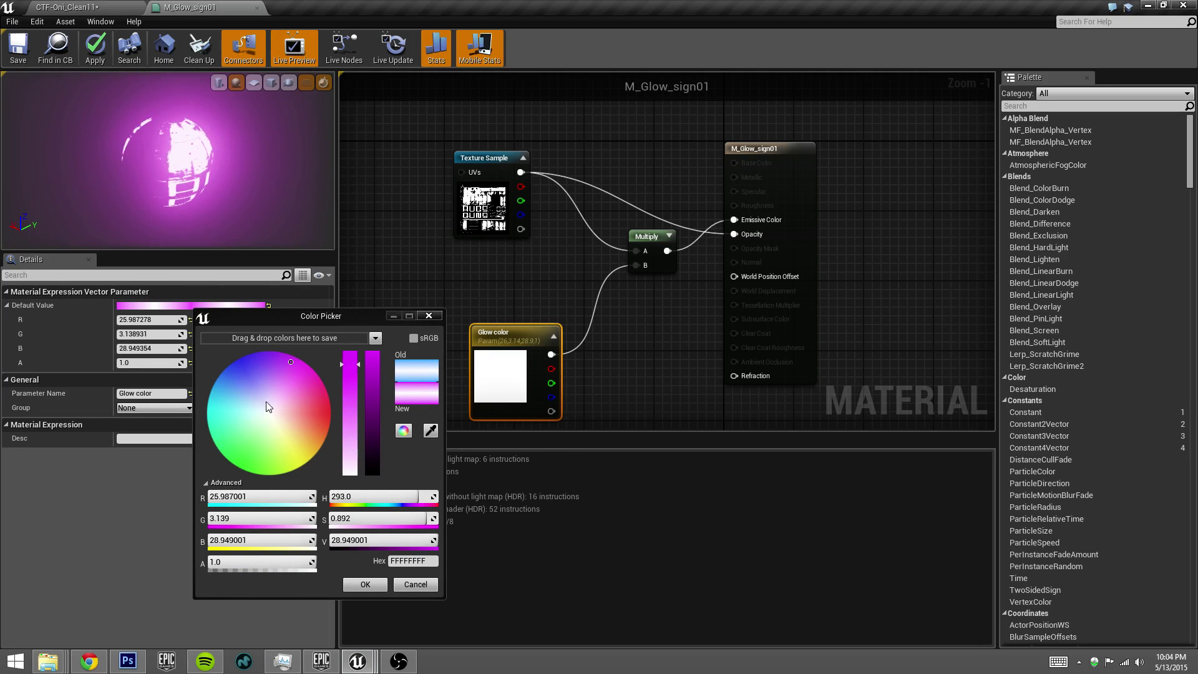
left_click(213, 391)
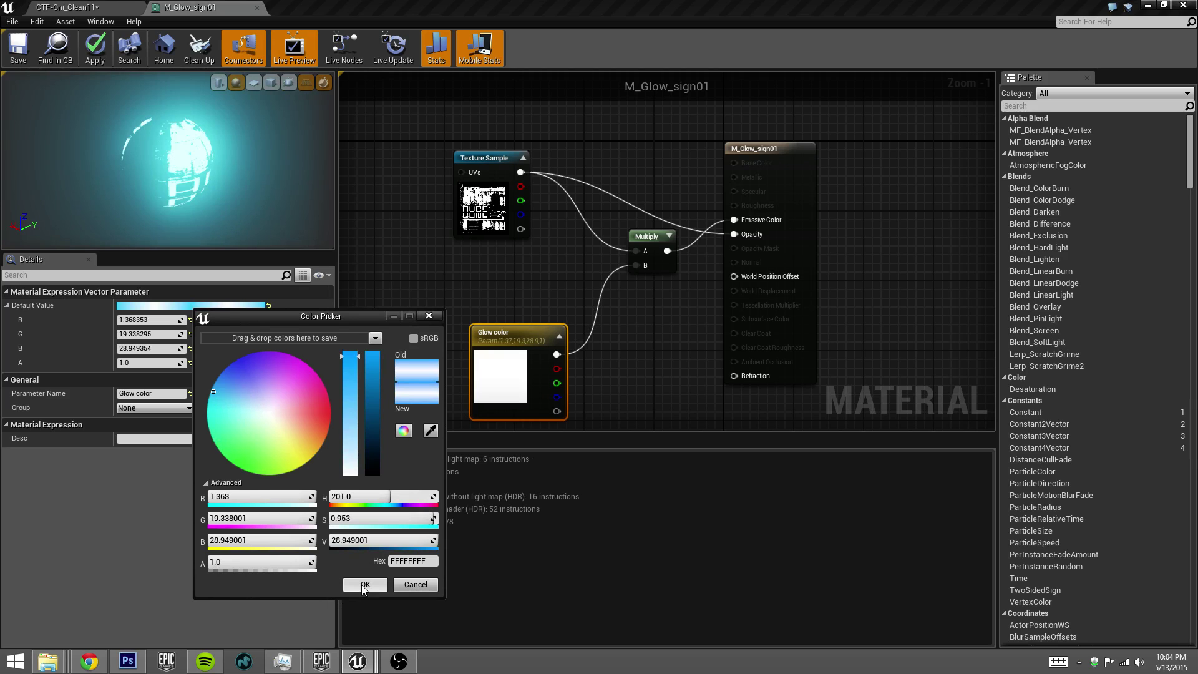
left_click(273, 462)
left_click(286, 461)
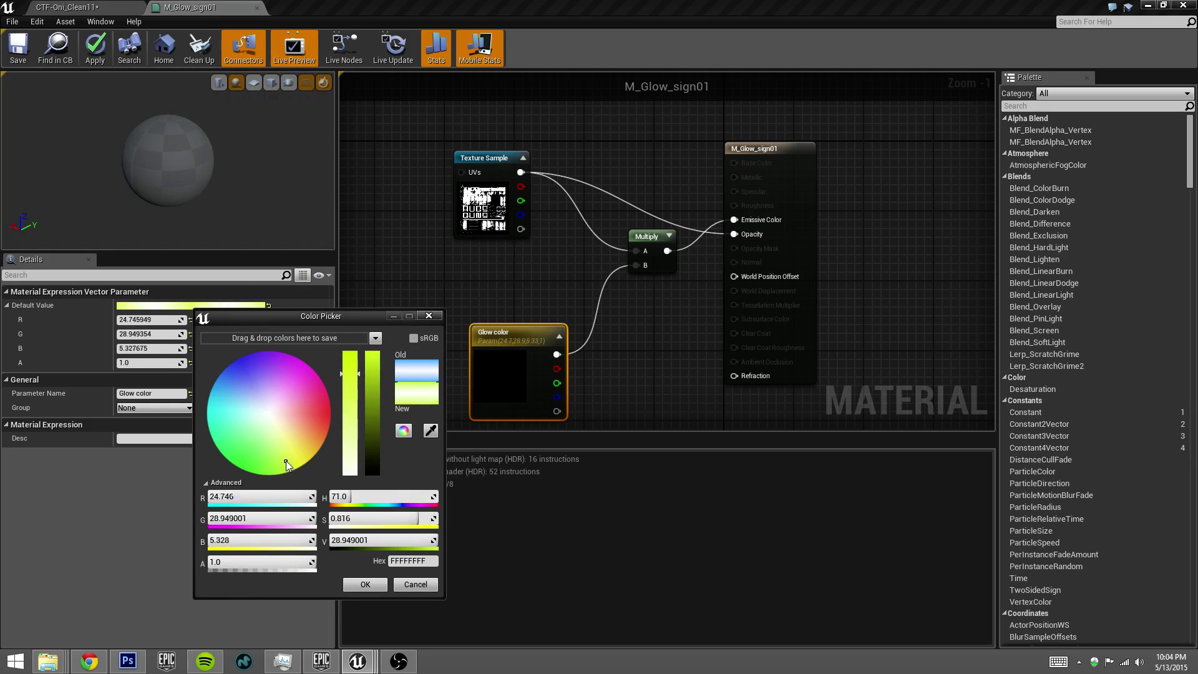
left_click(285, 466)
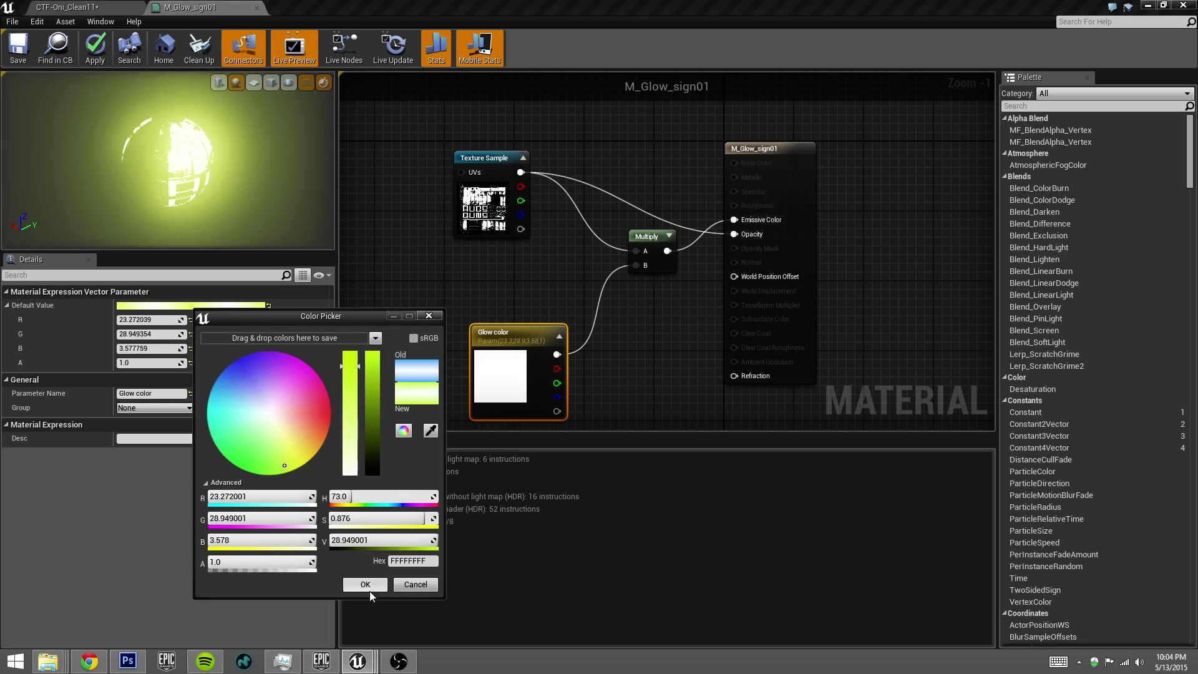
left_click(268, 463)
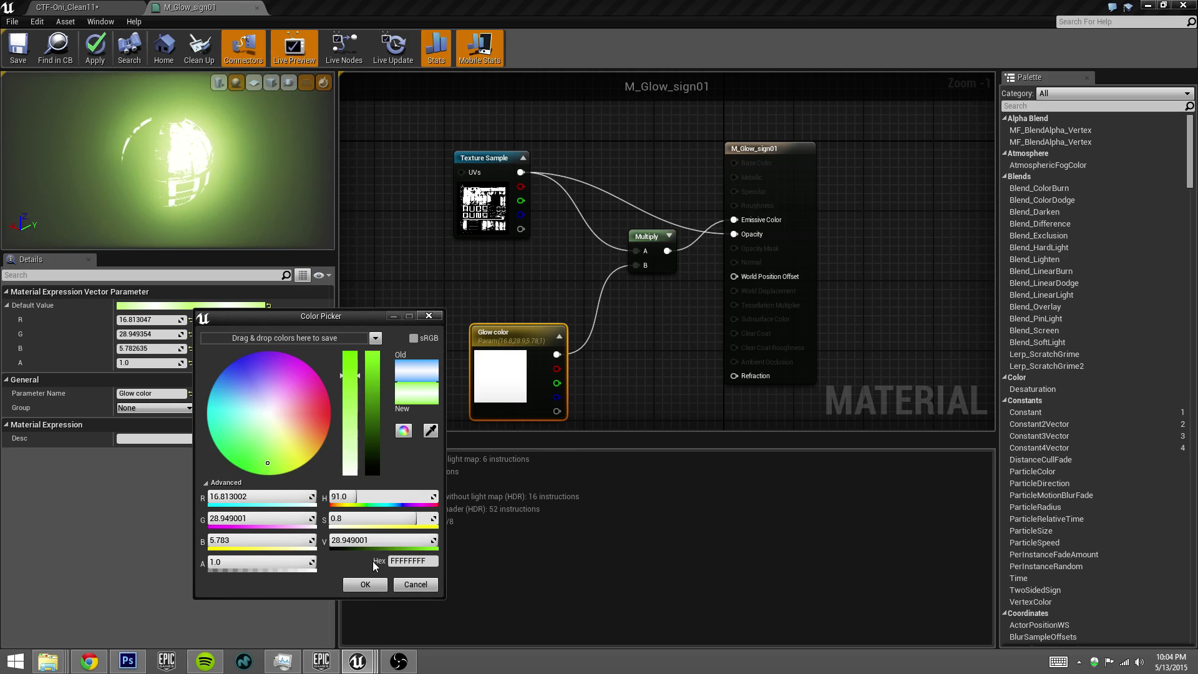
left_click(365, 583)
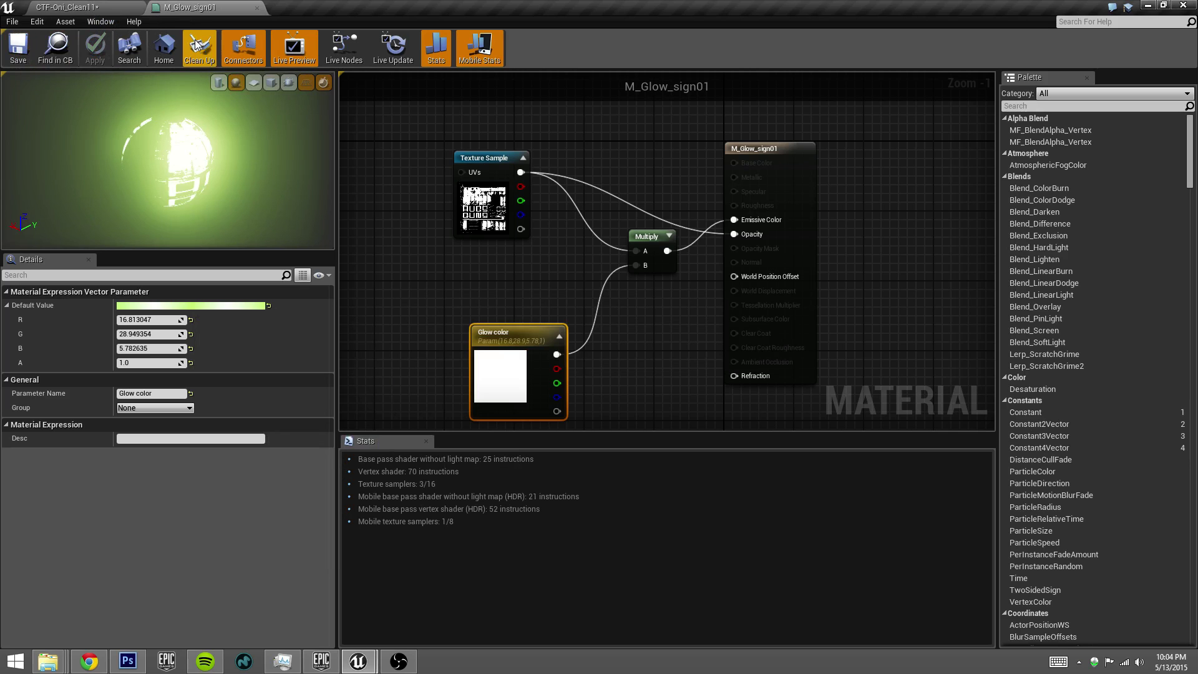
Return to the level and assign M_Glow_sign01 from the Content Browser to the dark sheet mesh beside the round wall.
left_click(113, 9)
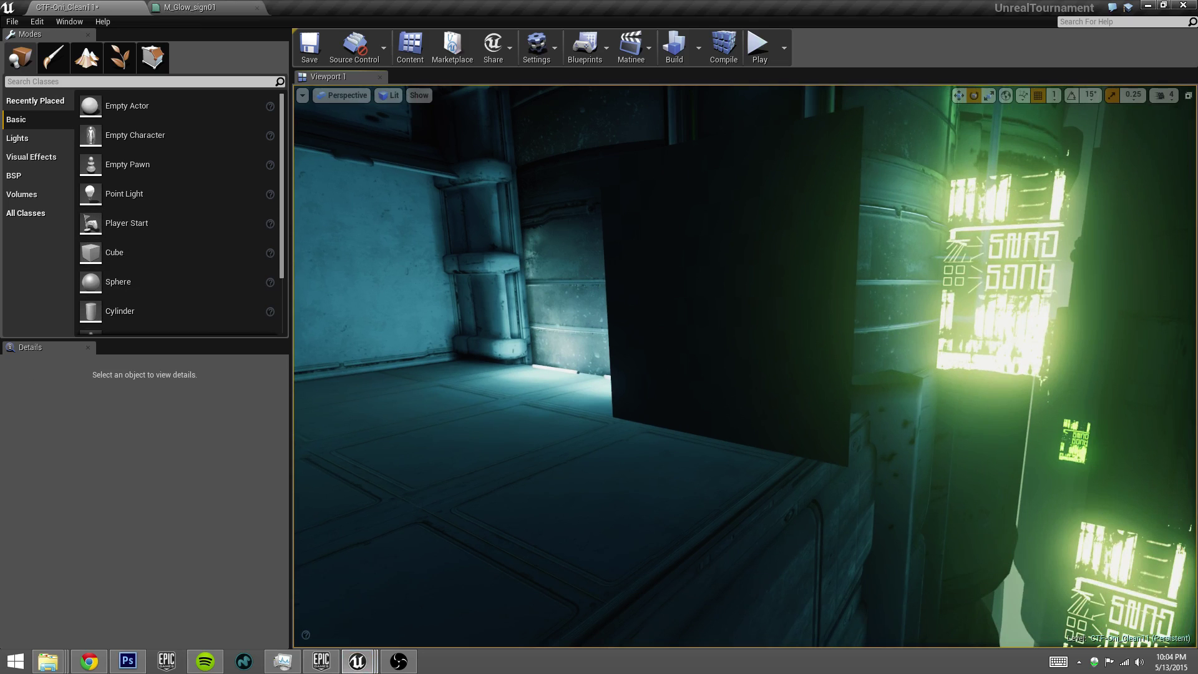
mouse_move(377, 659)
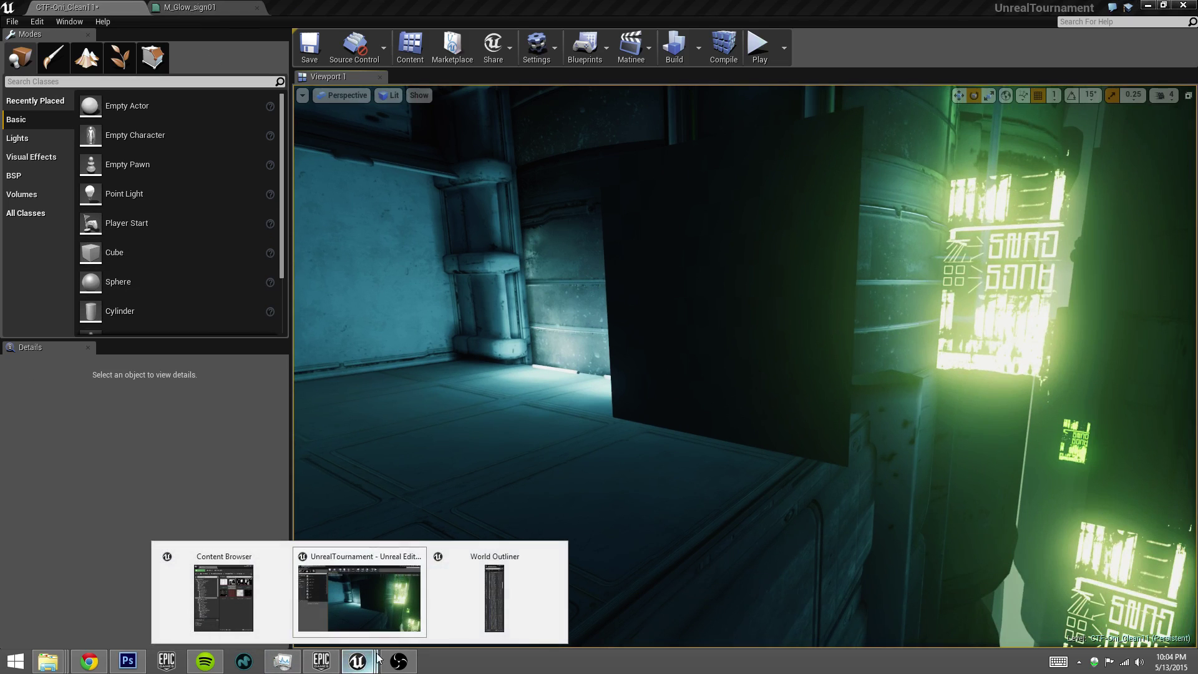
left_click(268, 609)
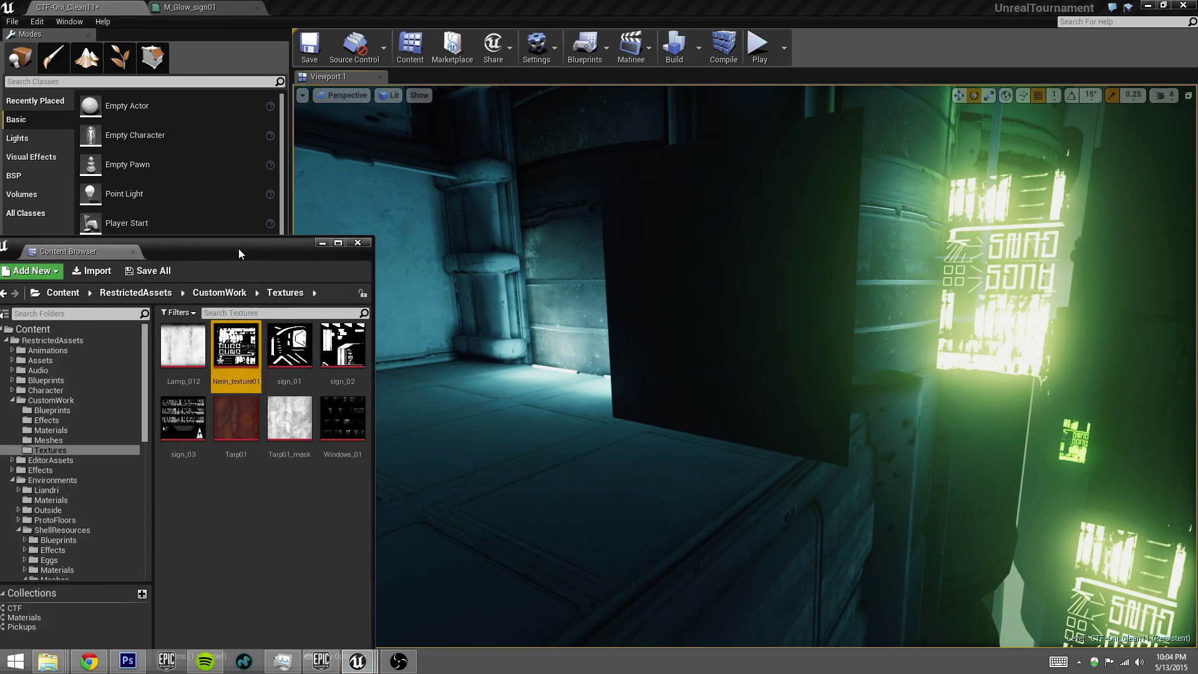
left_click_drag(239, 249, 1187, 196)
left_click(434, 375)
left_click(410, 366)
left_click_drag(1137, 297, 679, 226)
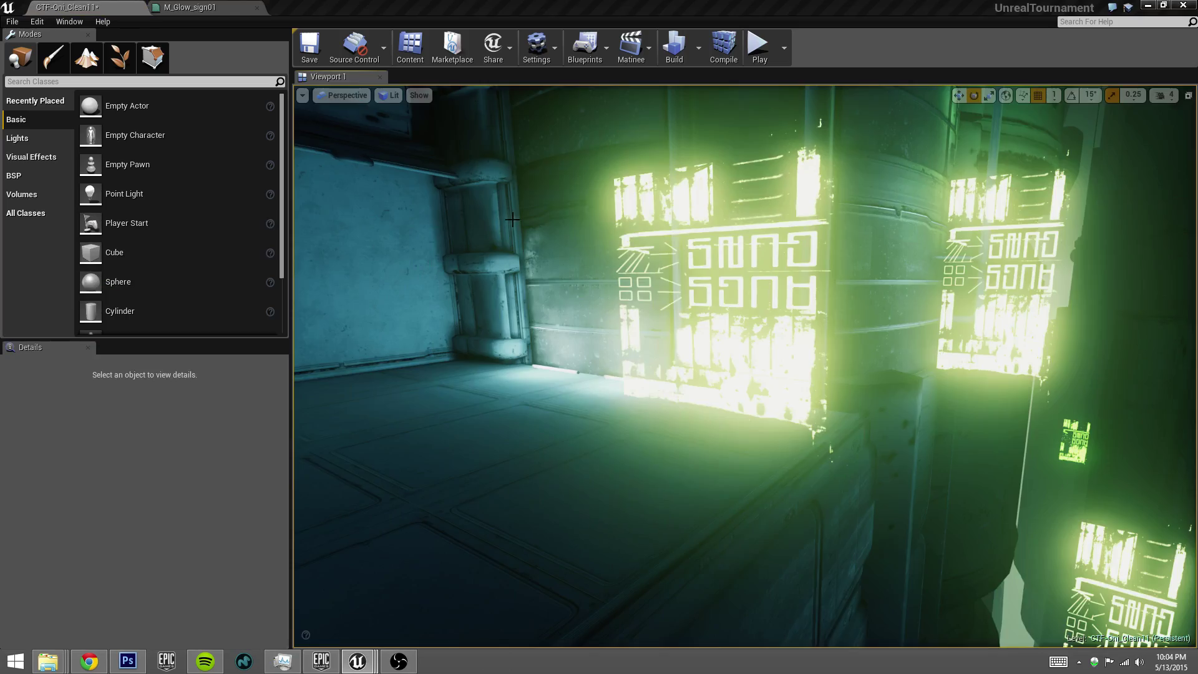
Select the SM_Sheet_500 sign and rotate it roughly half a turn so its AUGS GUNS lettering stands upright.
scroll(746, 367, "up", 3)
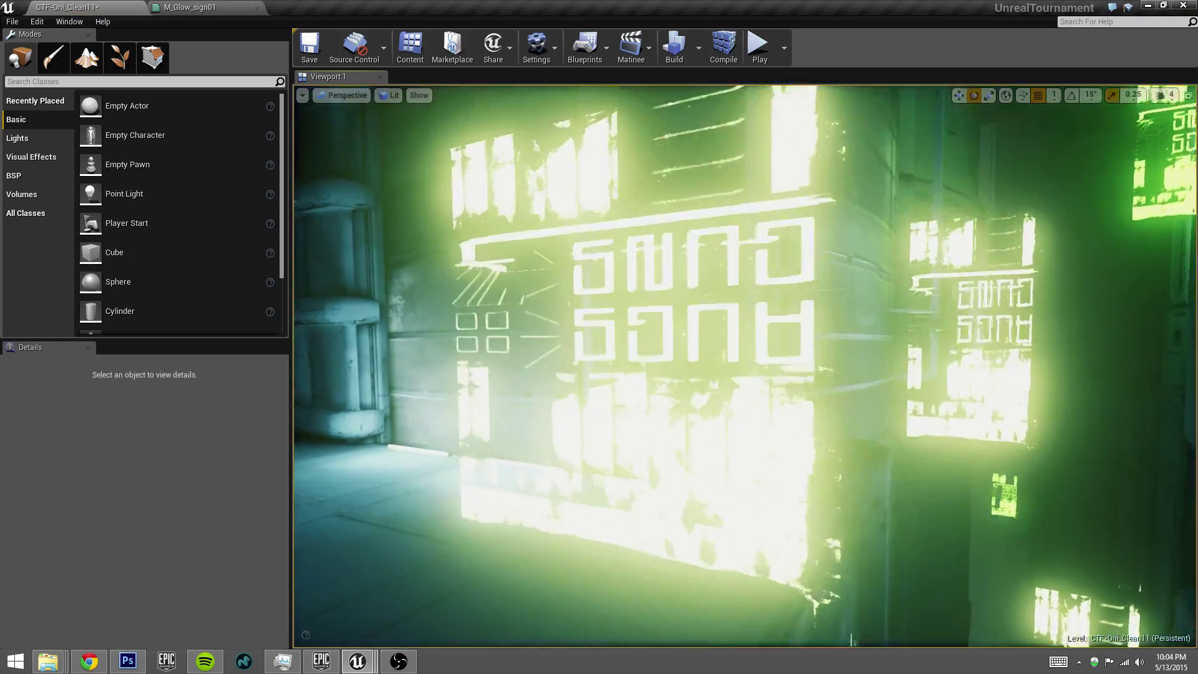
mouse_move(582, 252)
right_mouse_down()
mouse_move(624, 252)
mouse_move(581, 252)
right_mouse_up()
left_click(582, 252)
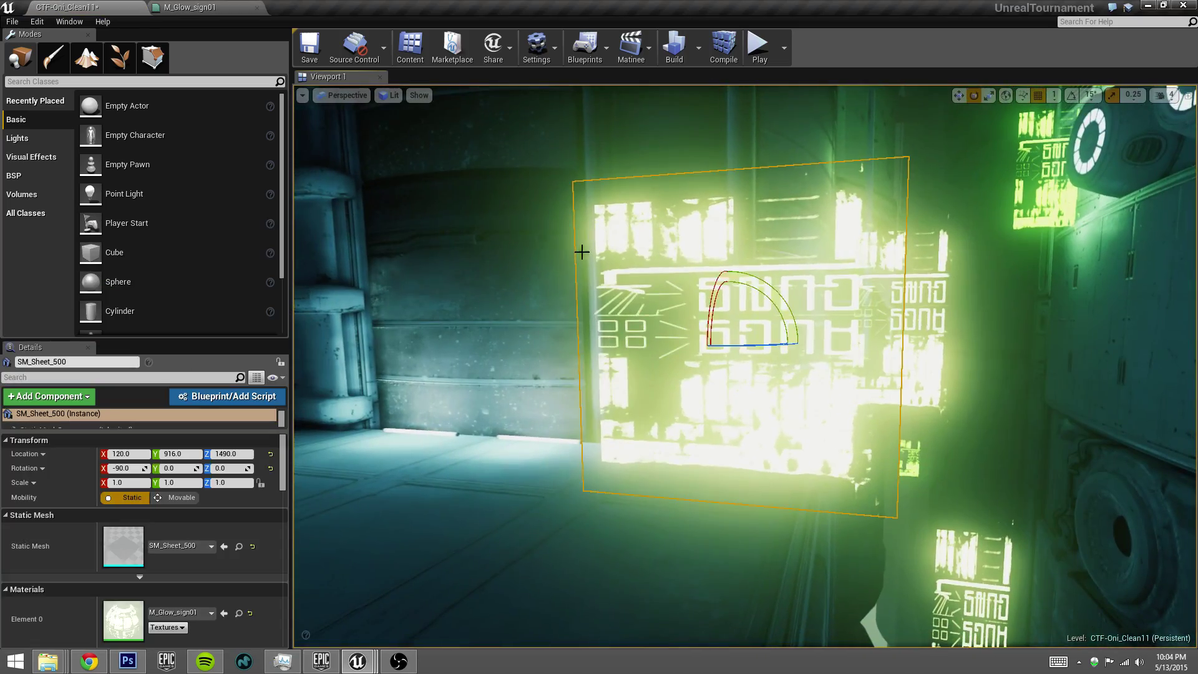
left_click_drag(774, 297, 707, 262)
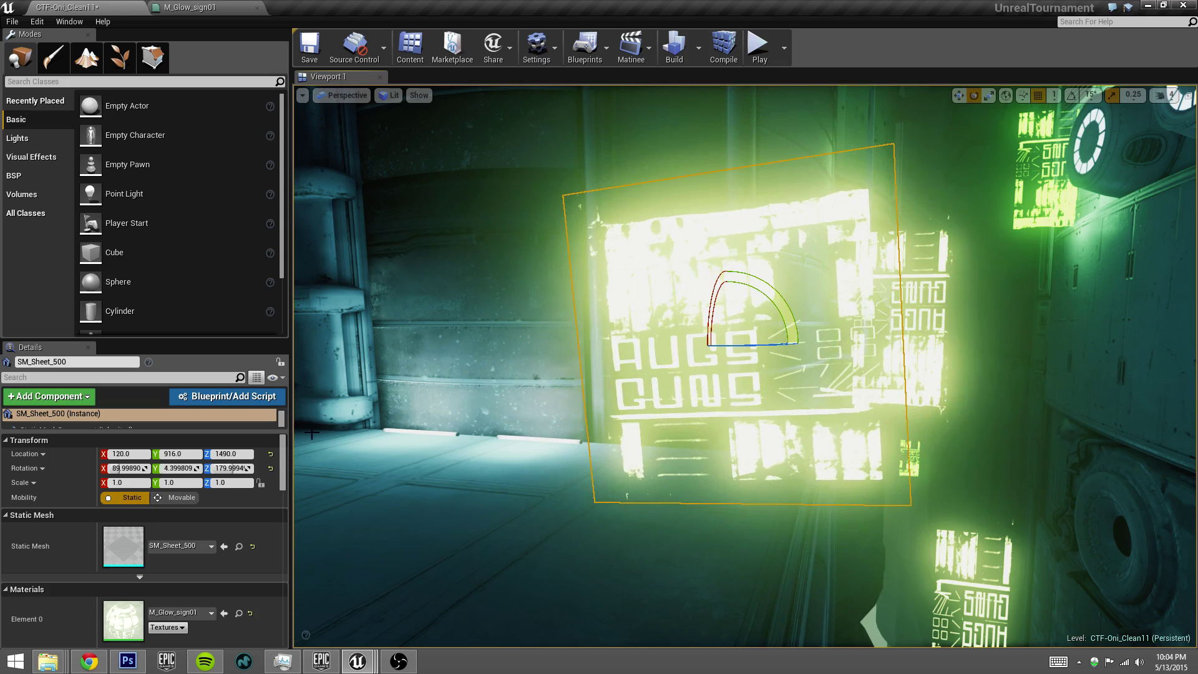
Straighten the sign by setting its rotation to 0 on Y and 180 on Z, and switch to the move tool.
left_click(231, 468)
key("Return")
right_click_drag(714, 444, 711, 456)
right_click_drag(314, 451, 300, 451)
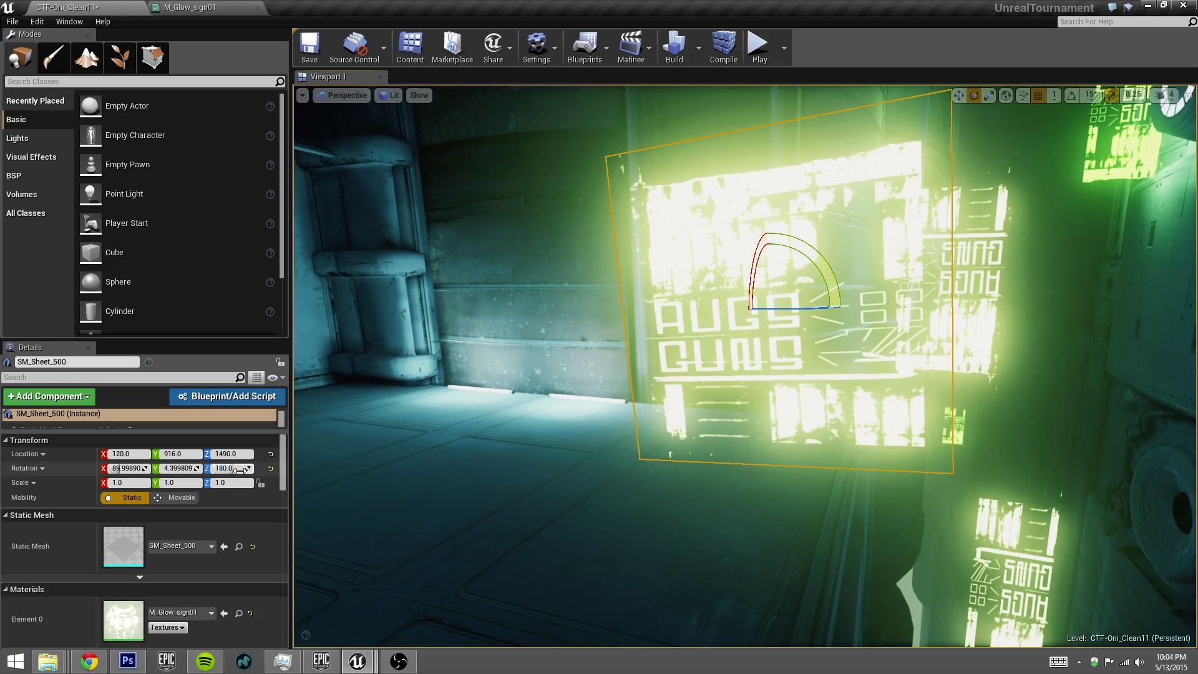
left_click(177, 469)
type("0")
key("Return")
mouse_move(583, 425)
right_mouse_down()
mouse_move(573, 422)
mouse_move(583, 402)
right_mouse_up()
key("w")
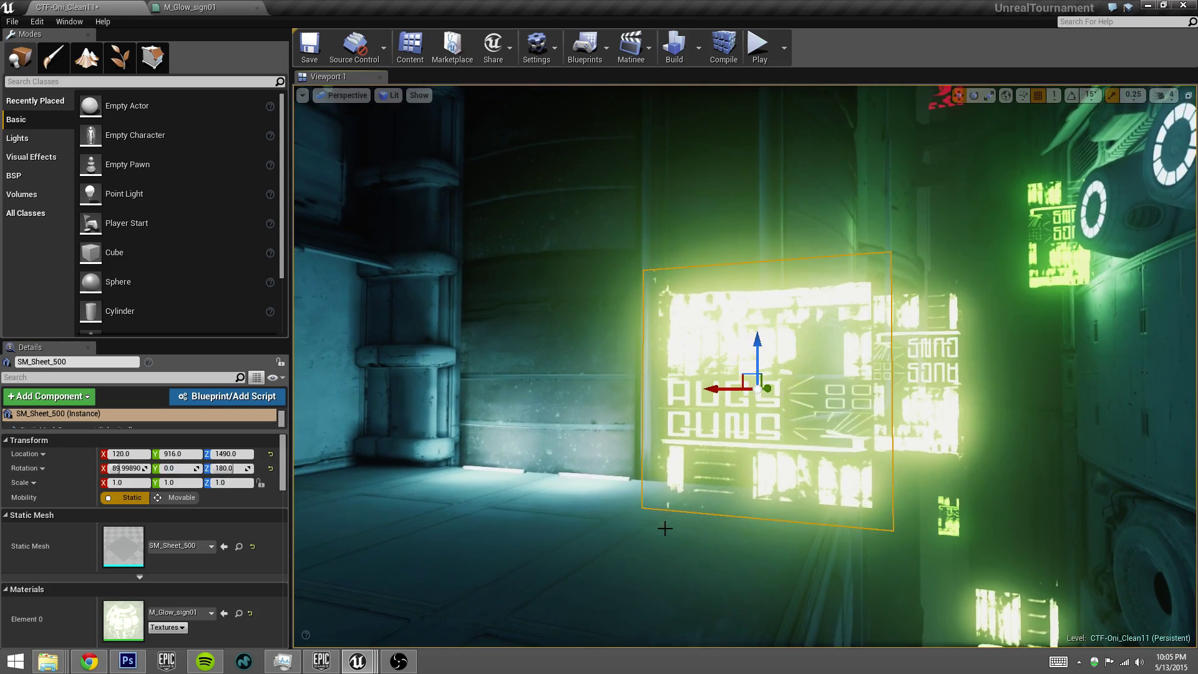
Enable Two Sided in the M_Glow_sign01 material, apply the change and return to the level.
right_click_drag(665, 529, 809, 493)
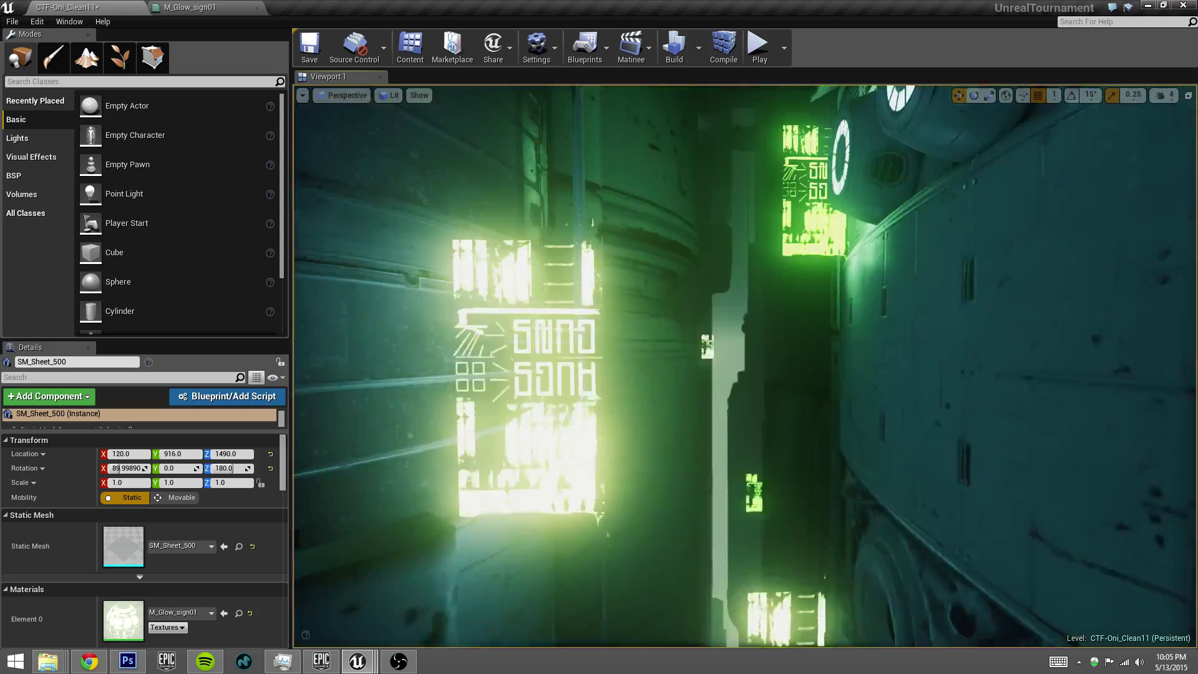
right_click_drag(746, 367, 574, 315)
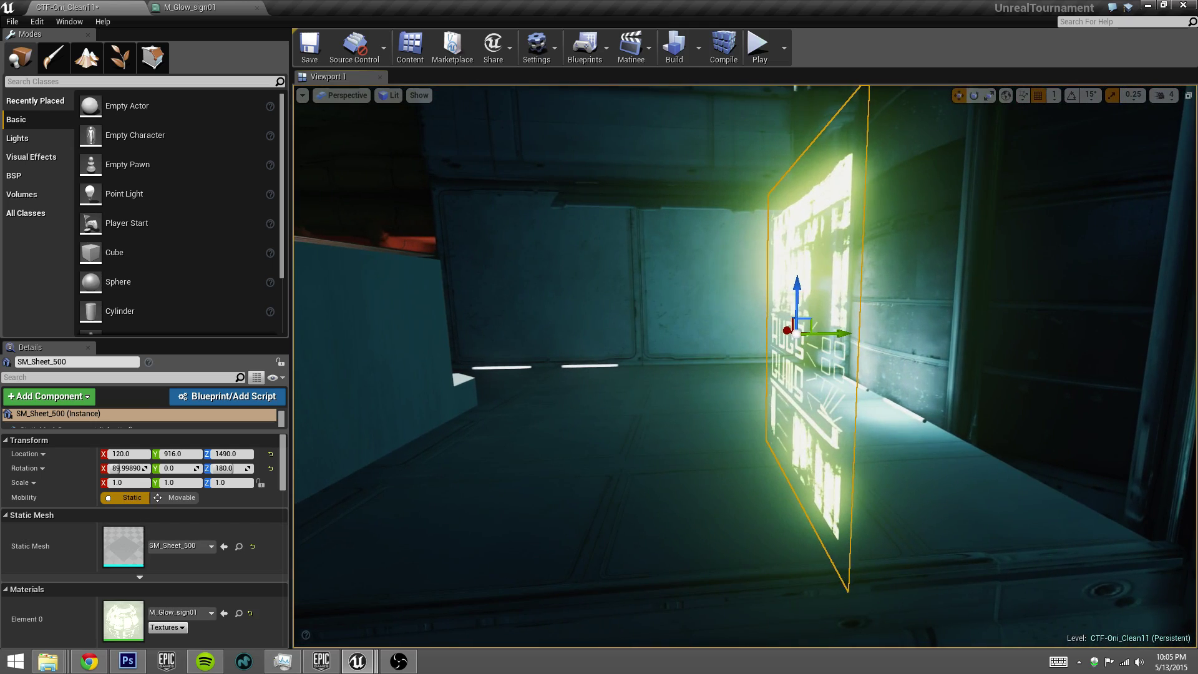
left_click(190, 8)
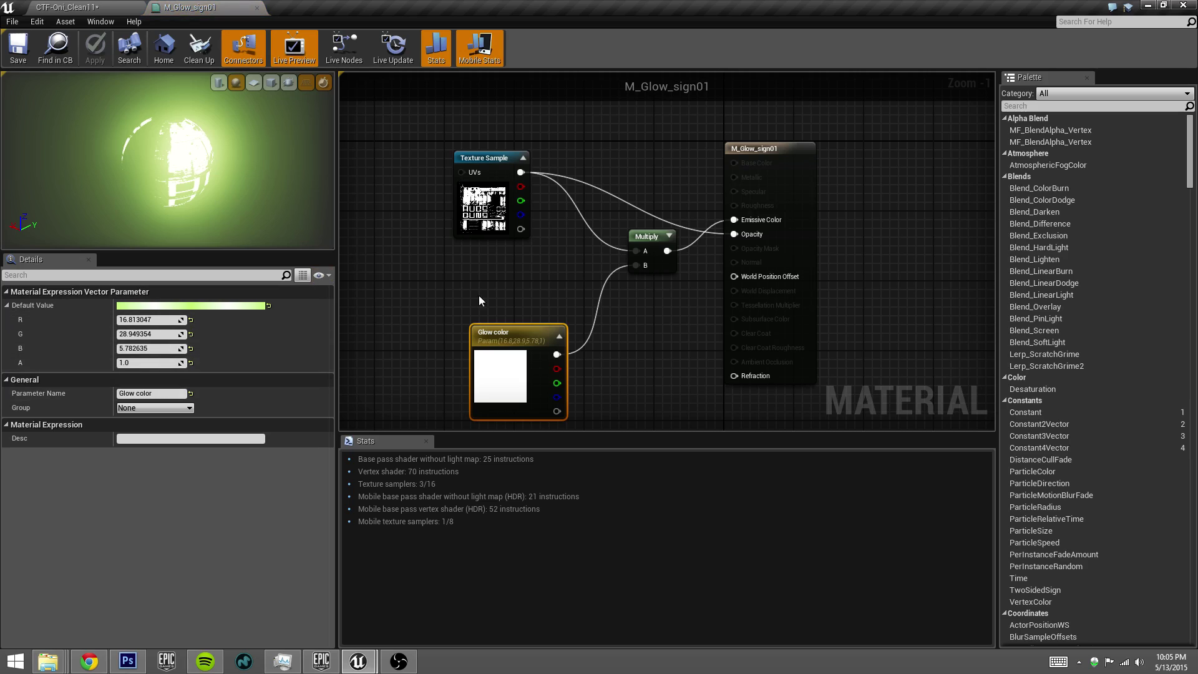
left_click(763, 150)
scroll(231, 419, "down", 1)
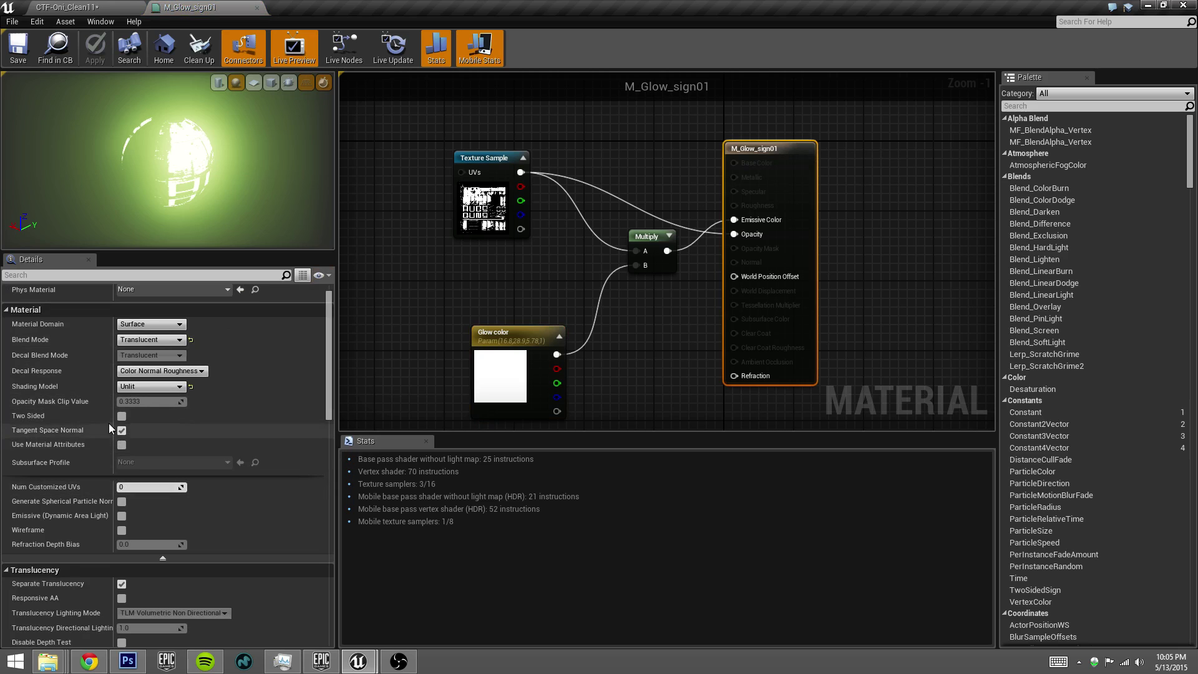
left_click(122, 417)
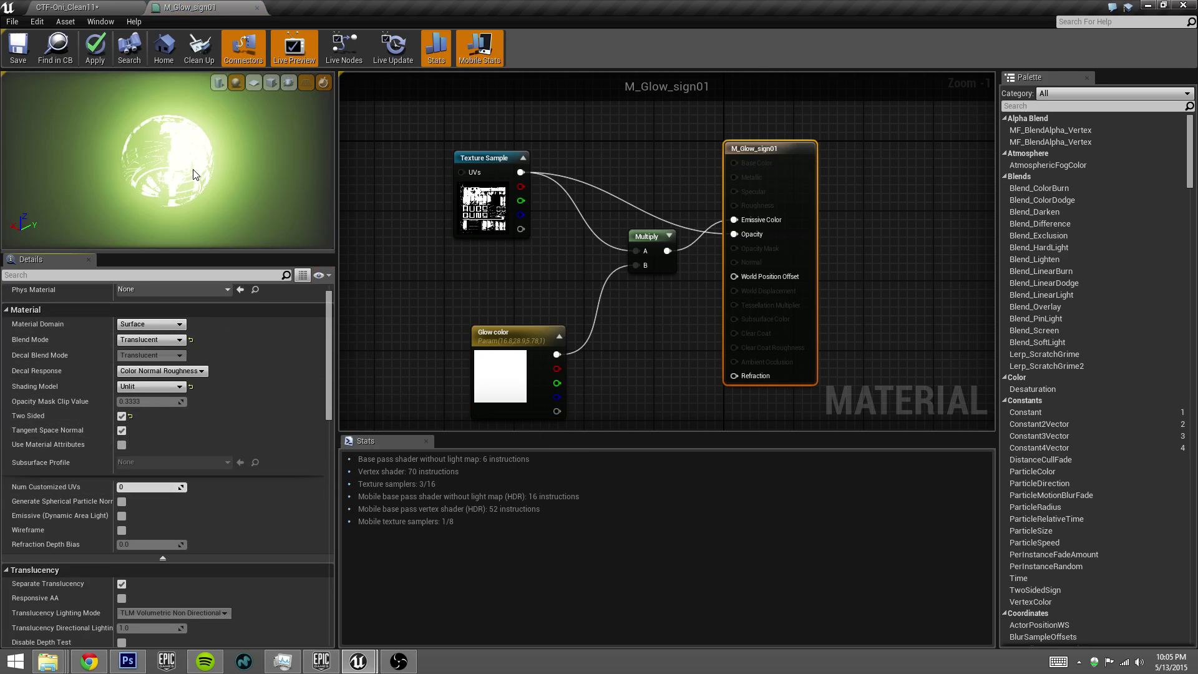
left_click(77, 10)
left_click(190, 8)
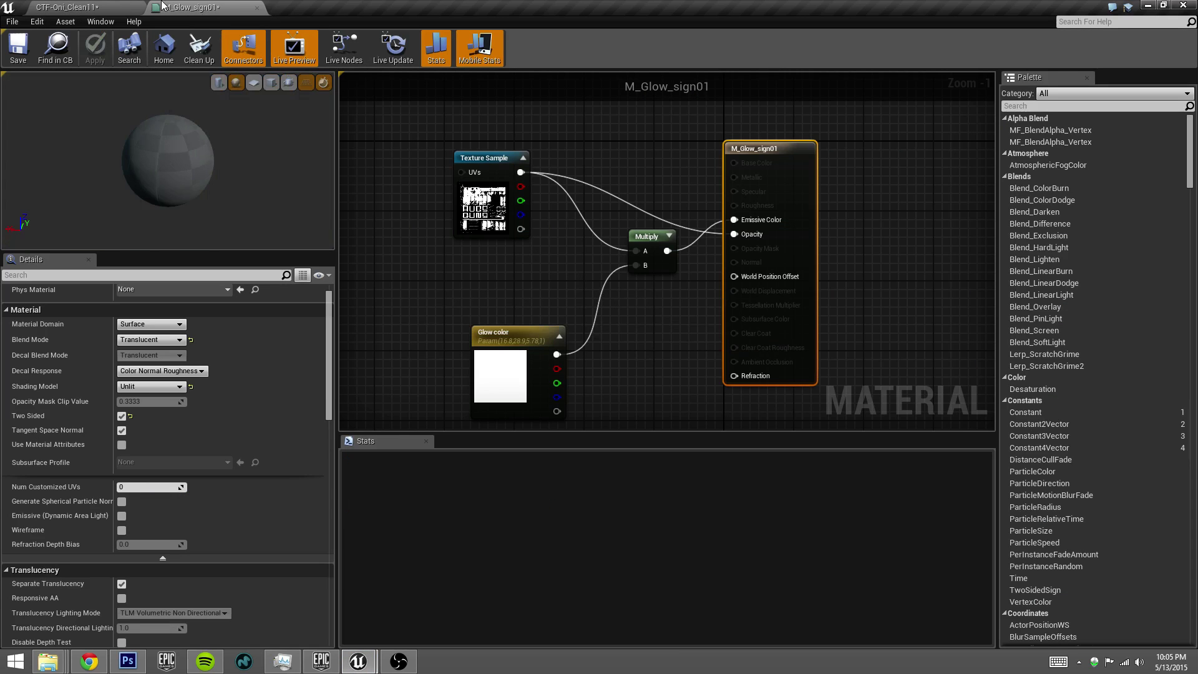
left_click(76, 10)
Deselect the sign and inspect the glowing signs in the level from the front and the back.
right_click_drag(743, 368, 612, 369)
right_click_drag(920, 326, 887, 250)
key("Escape")
right_click_drag(700, 350, 986, 312)
right_click_drag(624, 374, 727, 350)
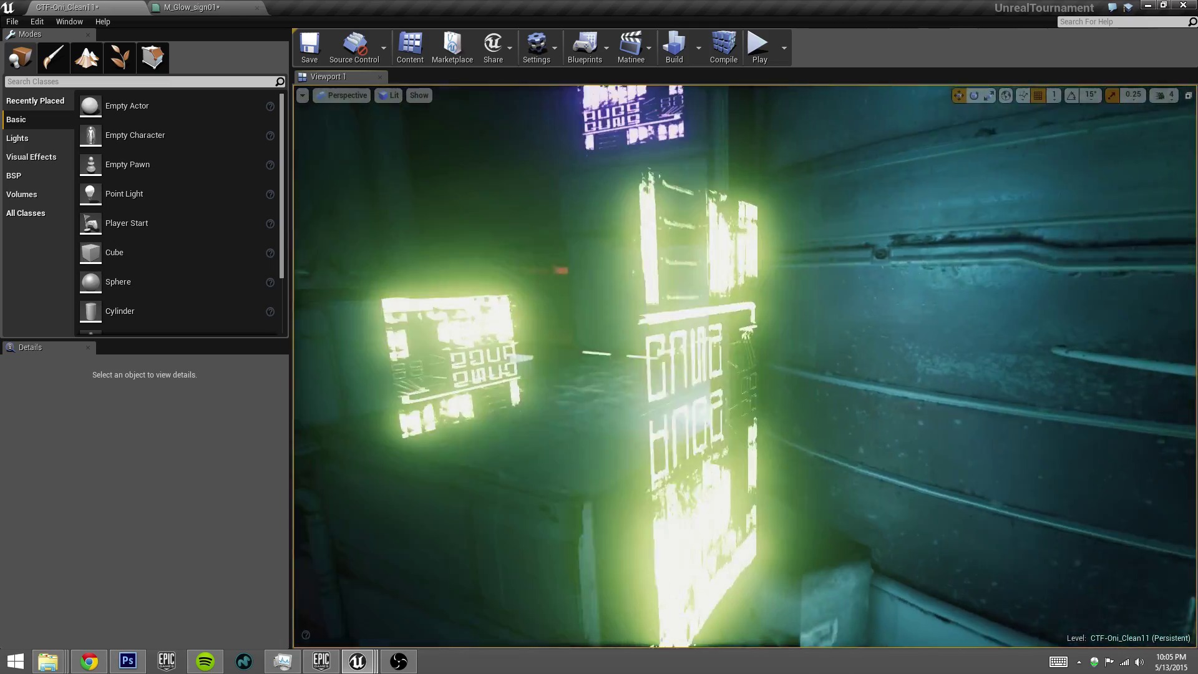
right_click_drag(608, 374, 584, 380)
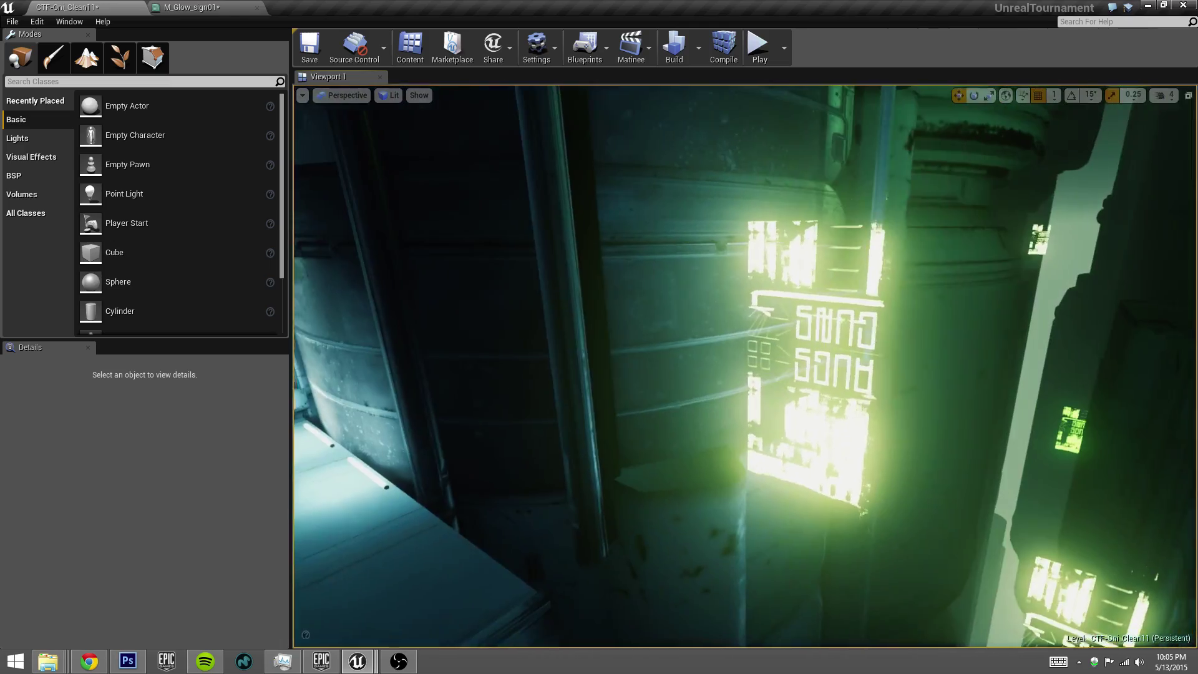
Show the editor icons and set the light colour of the point light behind the wall sign to light green, hex 99FF5FFF.
key("g")
right_click_drag(882, 366, 842, 405)
left_click(743, 405)
right_click_drag(724, 402, 717, 368)
right_click_drag(781, 437, 759, 443)
left_click(155, 545)
left_click(227, 507)
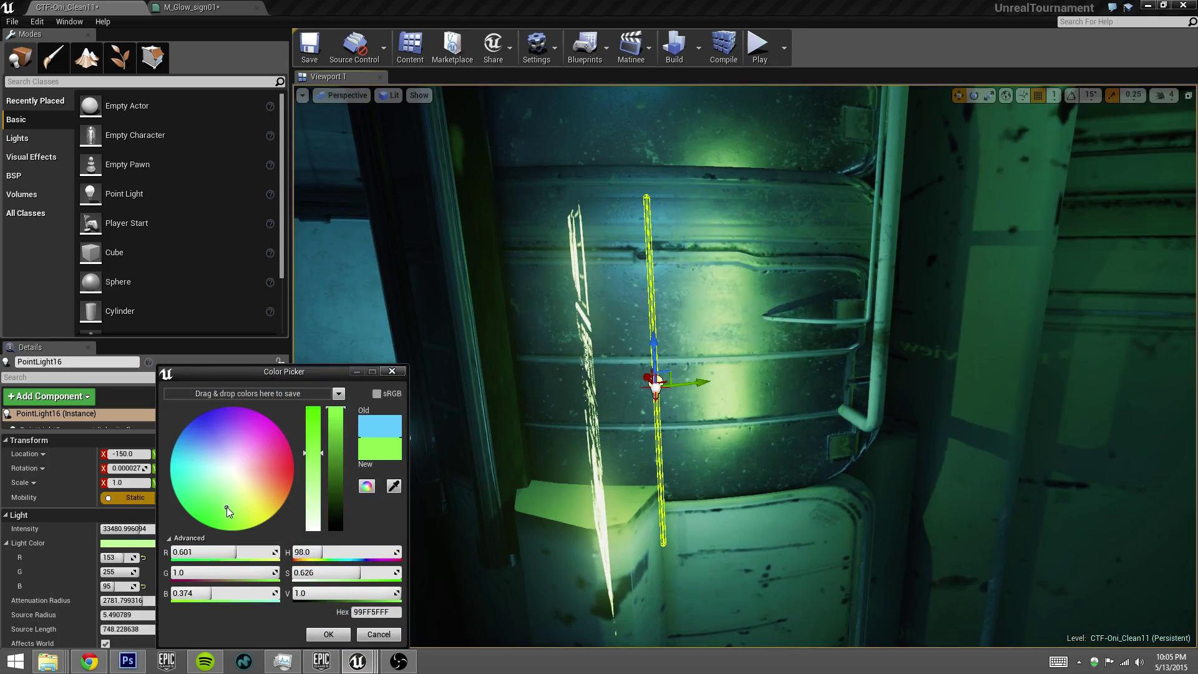
left_click(329, 634)
Deselect the light and examine how the point lights and neon signs light the different areas of the level.
right_click_drag(686, 462, 633, 407)
key("Escape")
right_click_drag(865, 240, 899, 207)
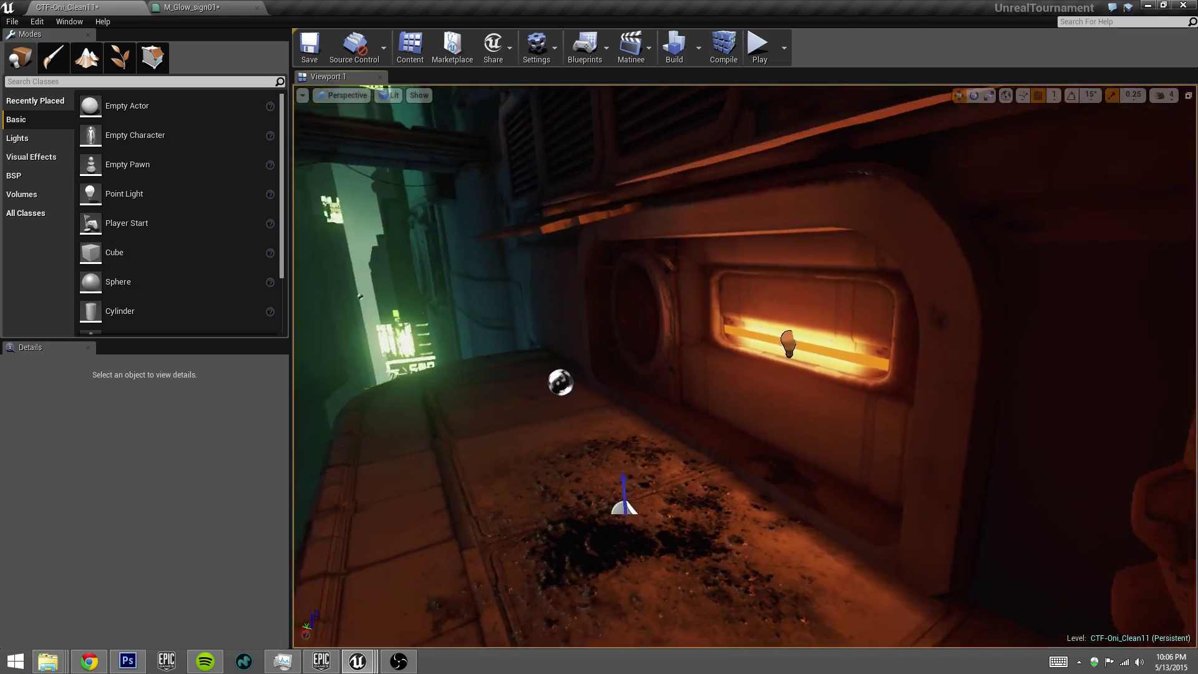
left_click_drag(745, 367, 618, 368)
left_click_drag(745, 367, 751, 300)
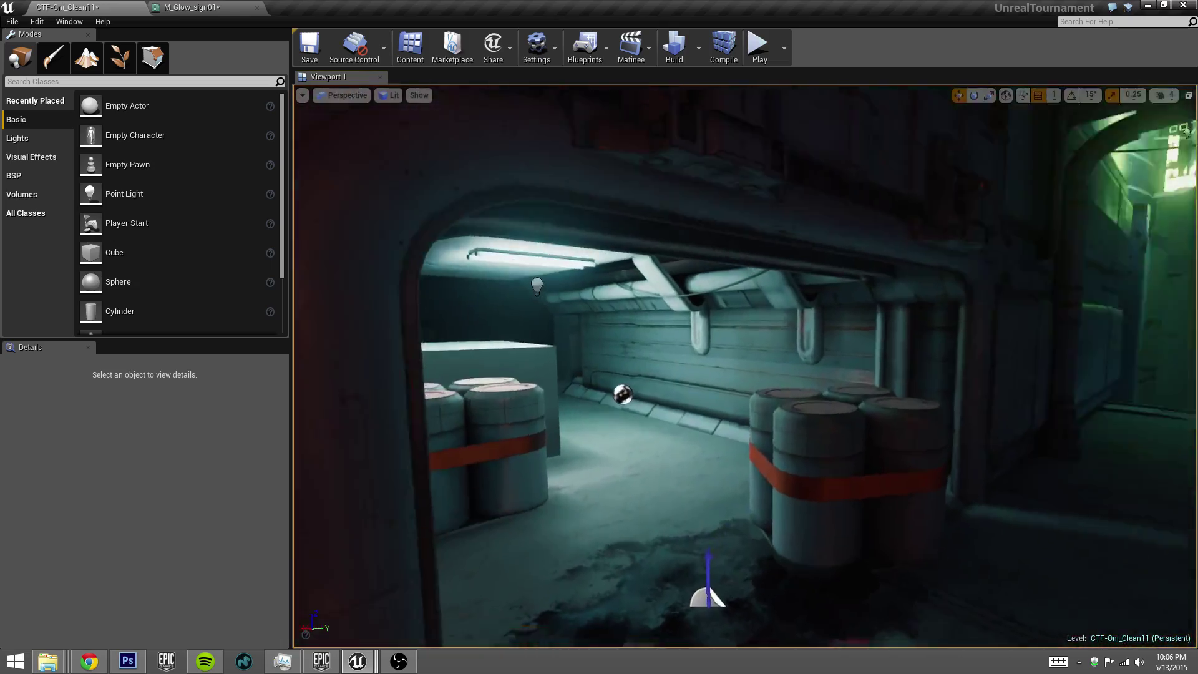
right_click_drag(437, 368, 436, 337)
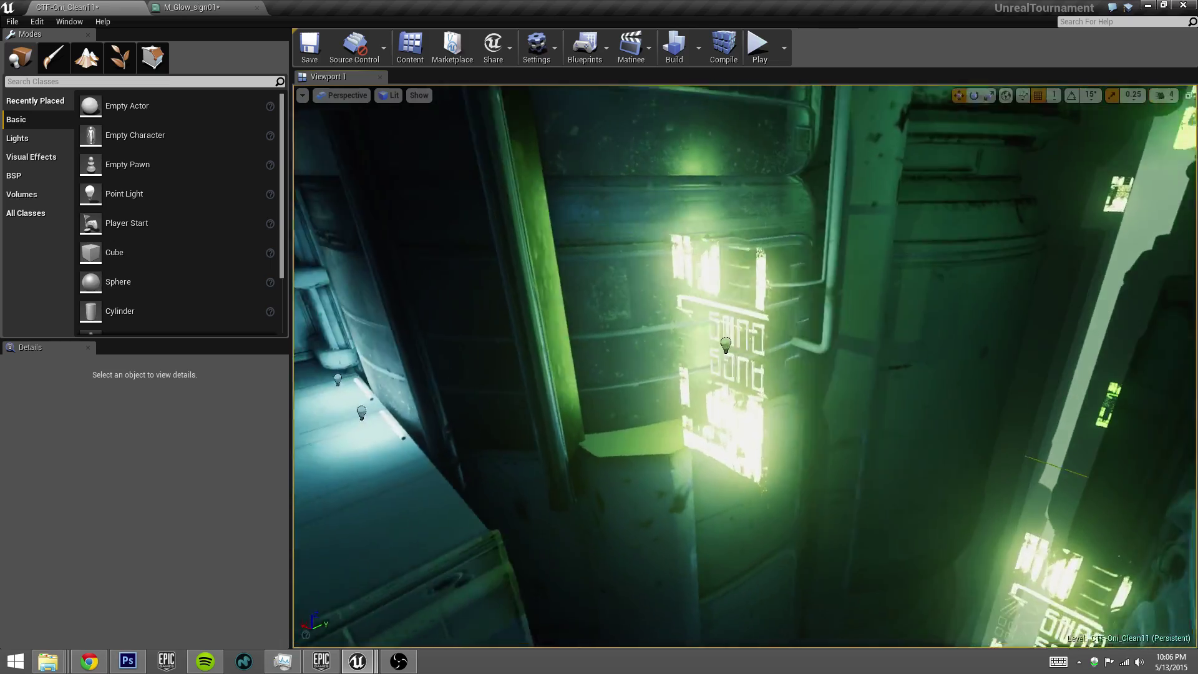
right_click_drag(745, 367, 474, 300)
right_click_drag(745, 366, 874, 384)
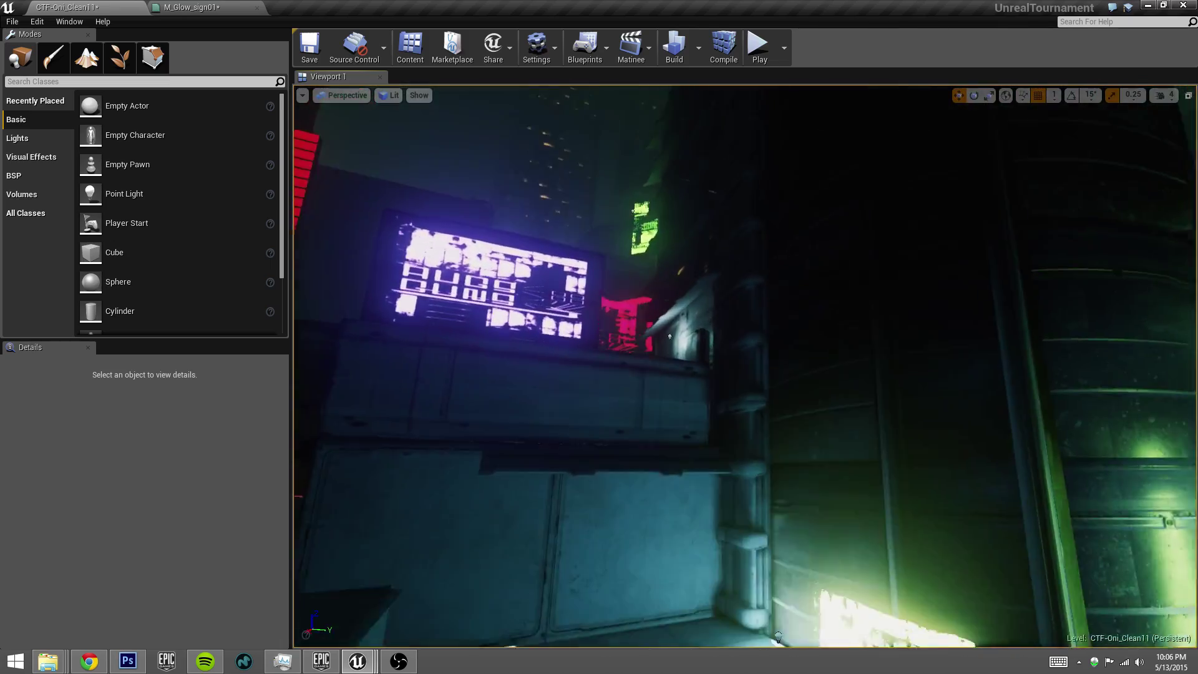